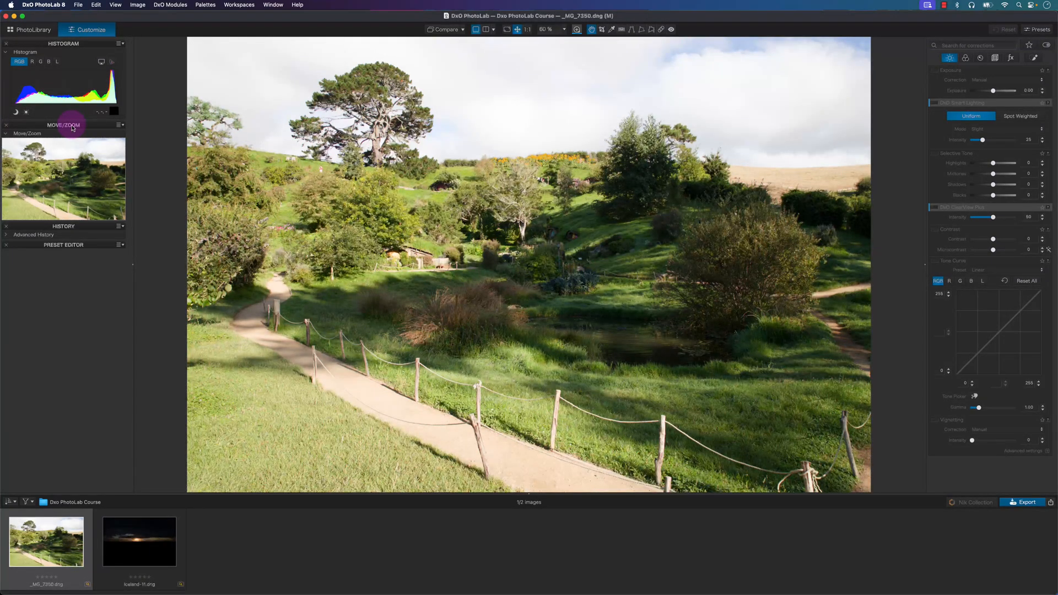
- Examine the photo's tonal distribution by switching the histogram between RGB and luminance, ending on luminance
{"action": "left_click", "coordinate": [86, 145]}
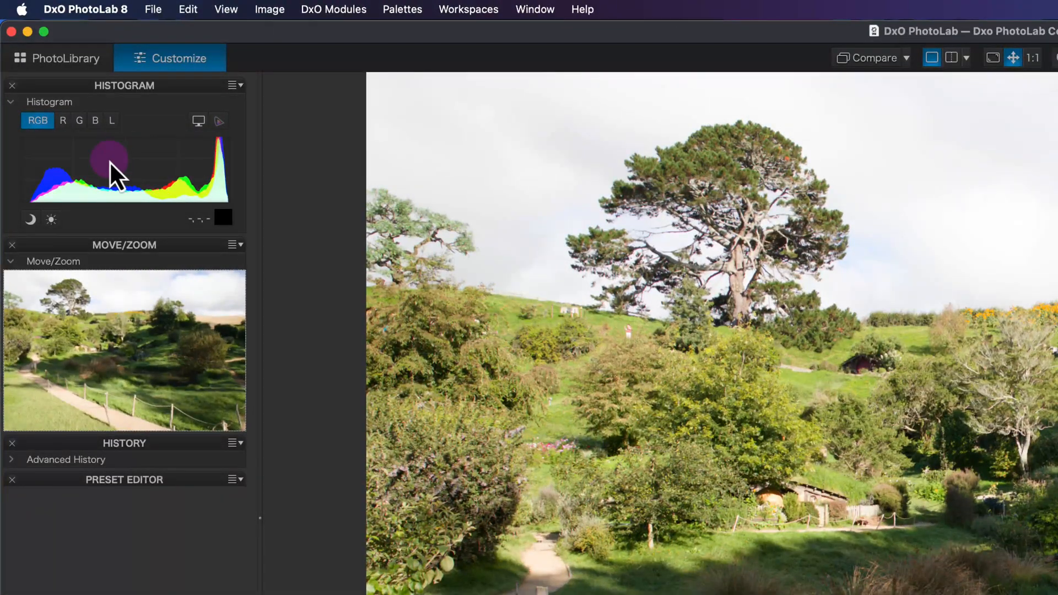
{"action": "left_click", "coordinate": [112, 120]}
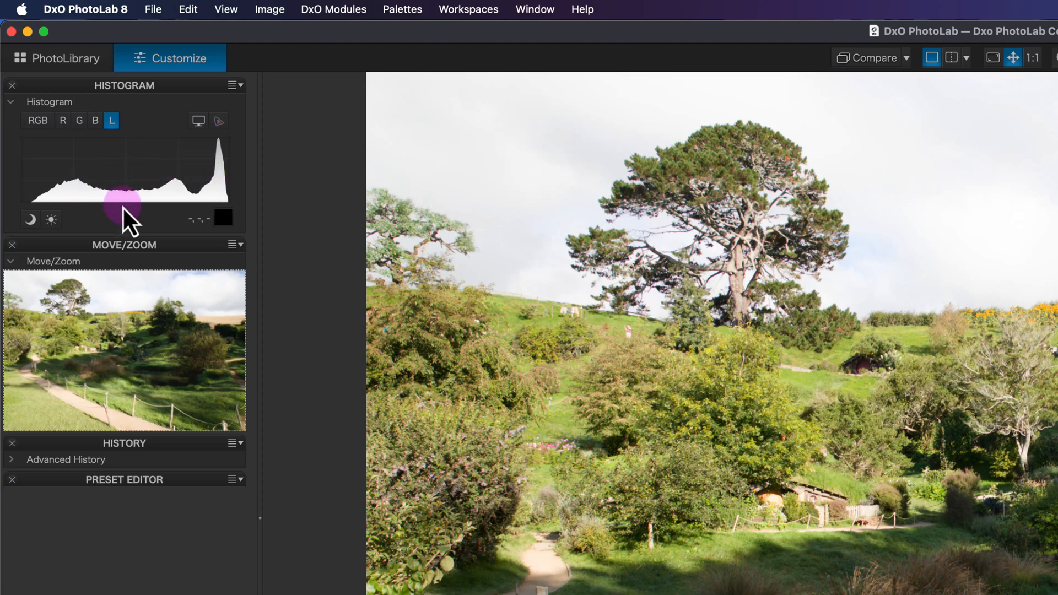
{"action": "left_click", "coordinate": [38, 121]}
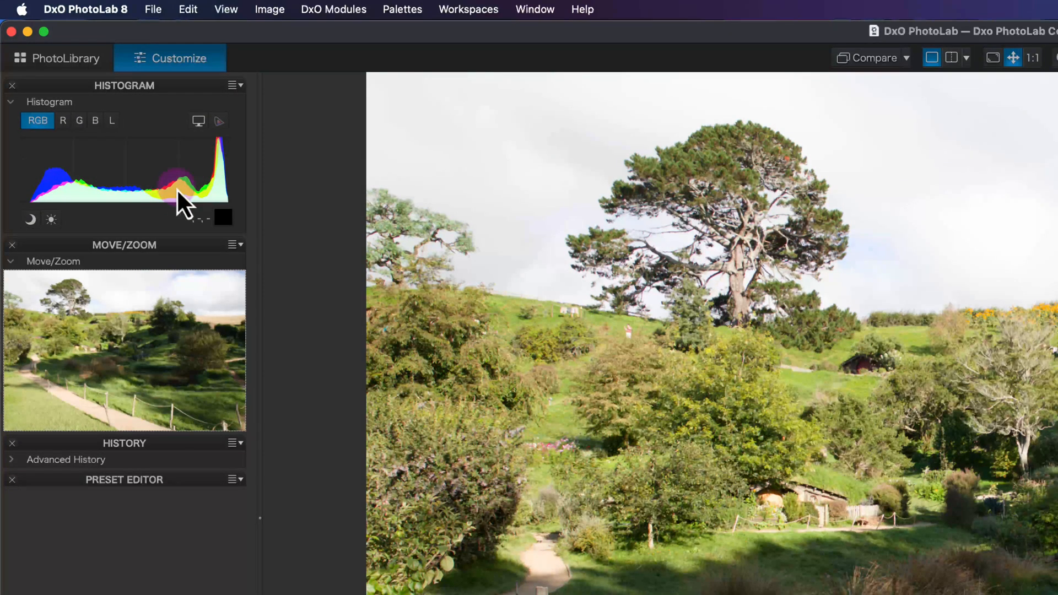
{"action": "left_click", "coordinate": [112, 120]}
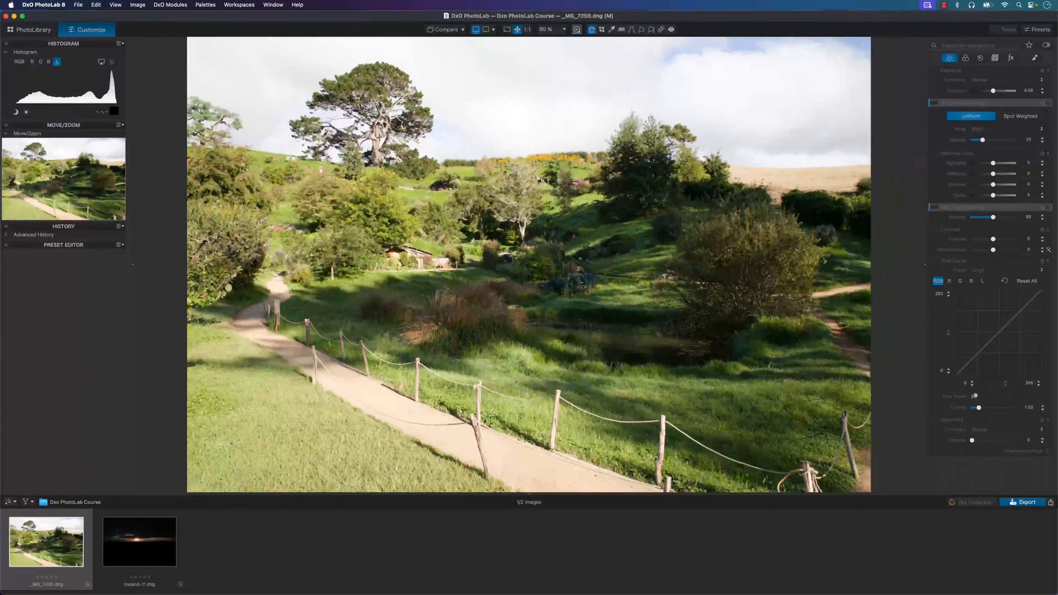
- Consult the under-, correct and overexposure histogram chart in Artboard 2.png, and return to DxO PhotoLab
{"action": "left_click_drag", "start_coordinate": [573, 100], "coordinate": [371, 71]}
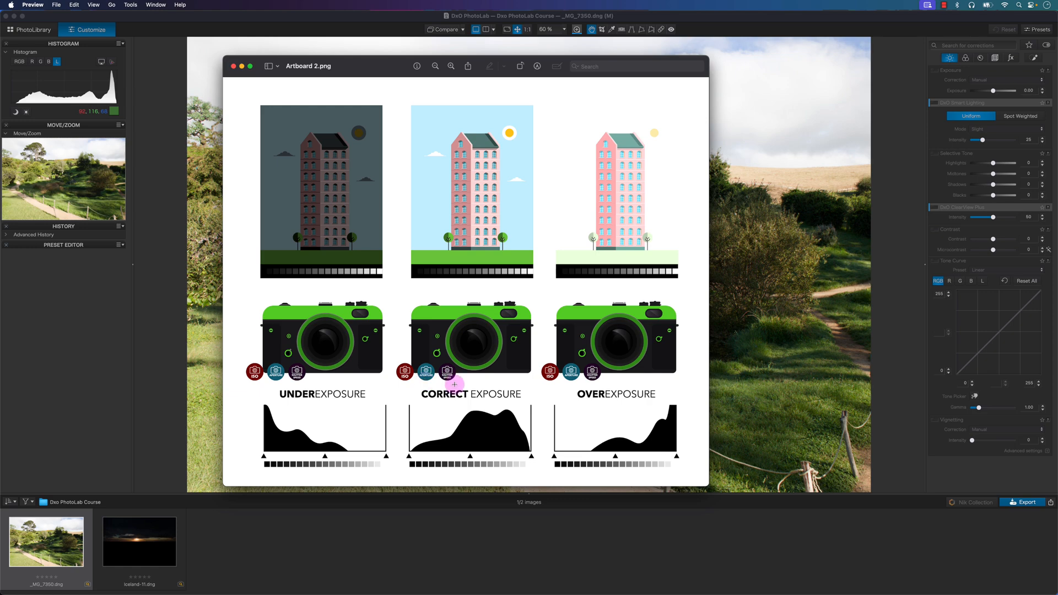
{"action": "left_click", "coordinate": [178, 176]}
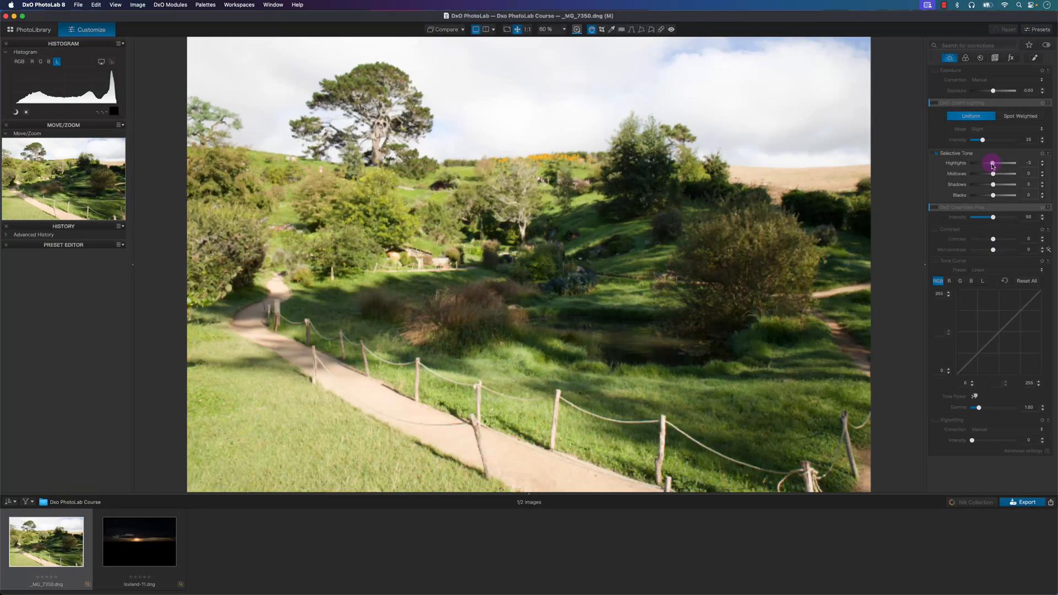
- Set the Selective Tone Highlights to -44 and Blacks to -11, trying Blacks at -100 along the way
{"action": "left_click_drag", "start_coordinate": [991, 166], "coordinate": [986, 167]}
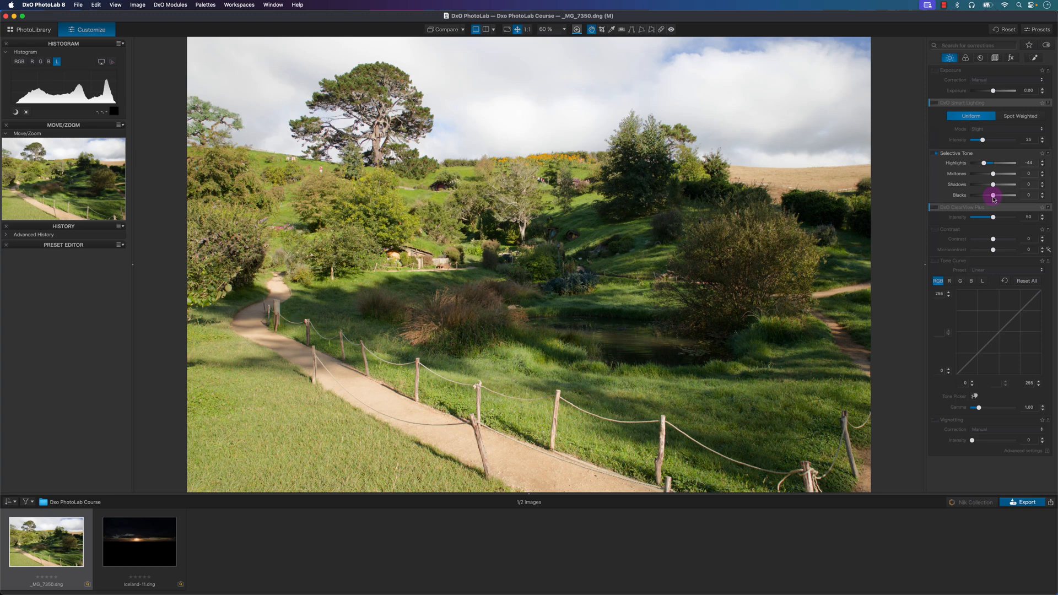
{"action": "left_click_drag", "start_coordinate": [994, 199], "coordinate": [992, 199]}
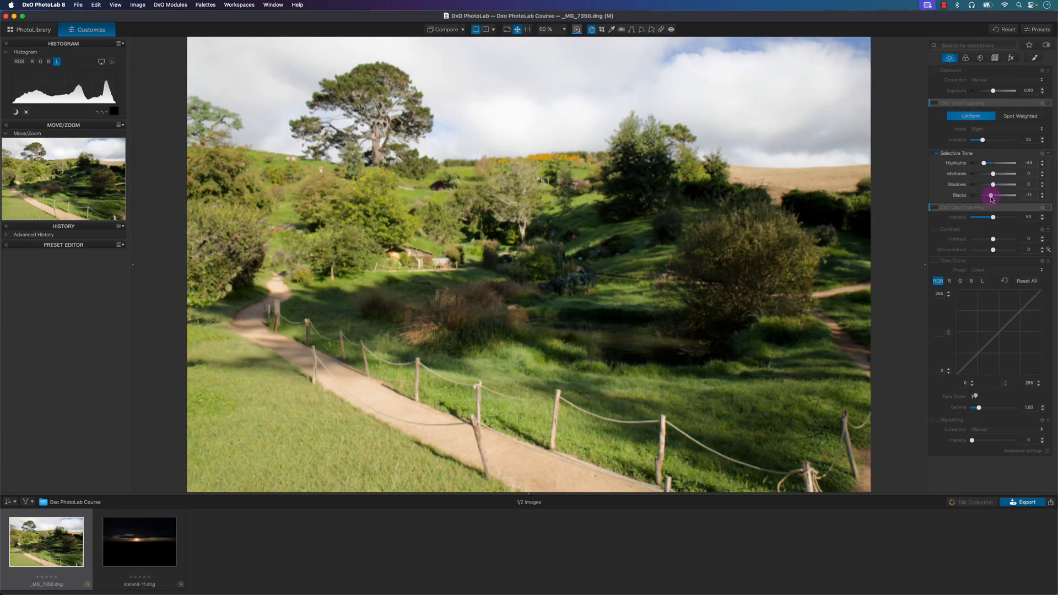
{"action": "left_click_drag", "start_coordinate": [991, 198], "coordinate": [971, 198]}
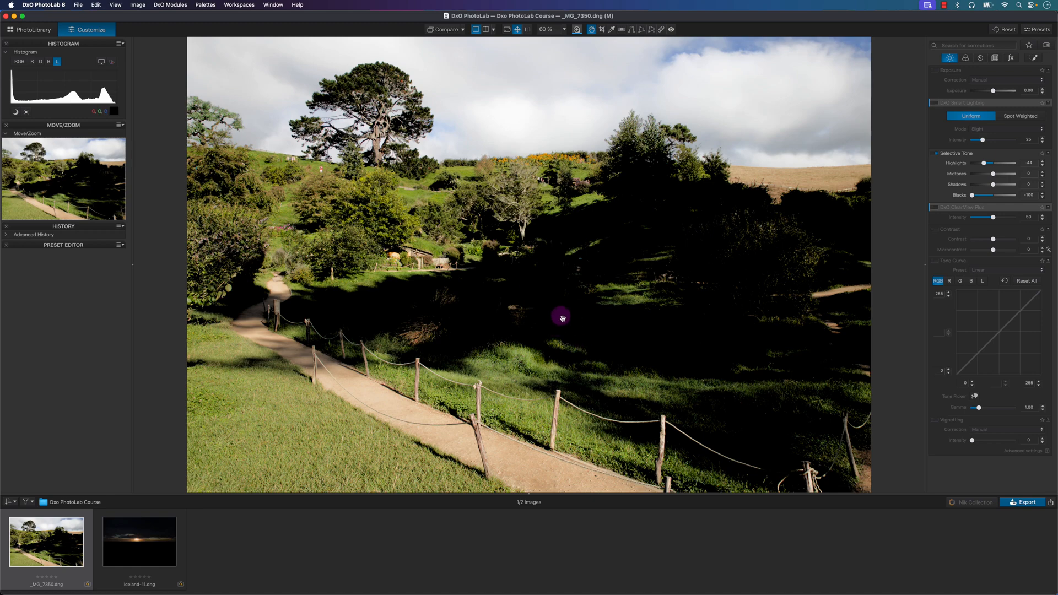
{"action": "left_click_drag", "start_coordinate": [973, 195], "coordinate": [990, 197]}
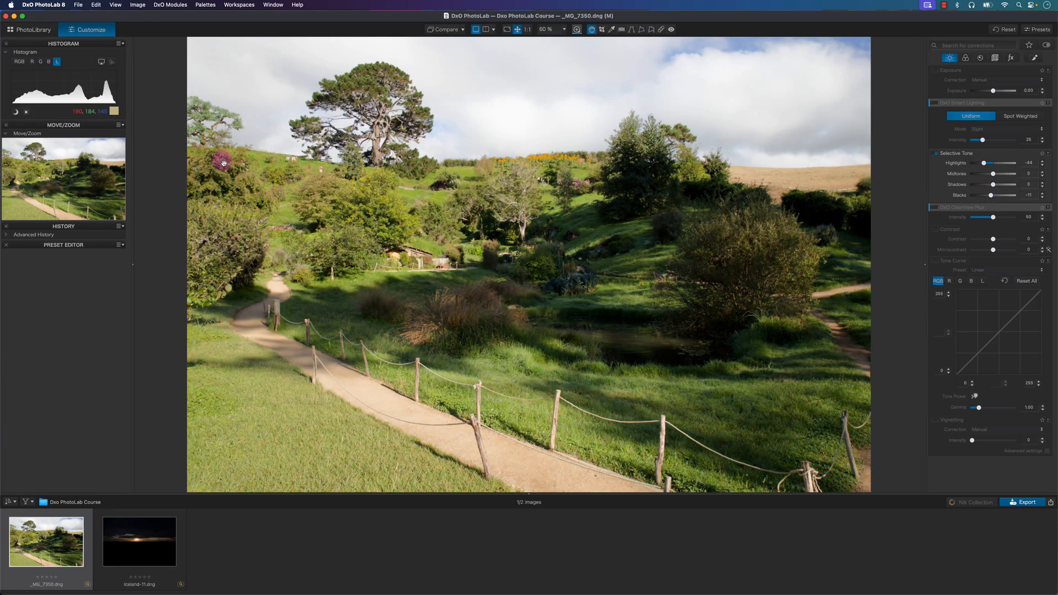
{"action": "left_click", "coordinate": [115, 112]}
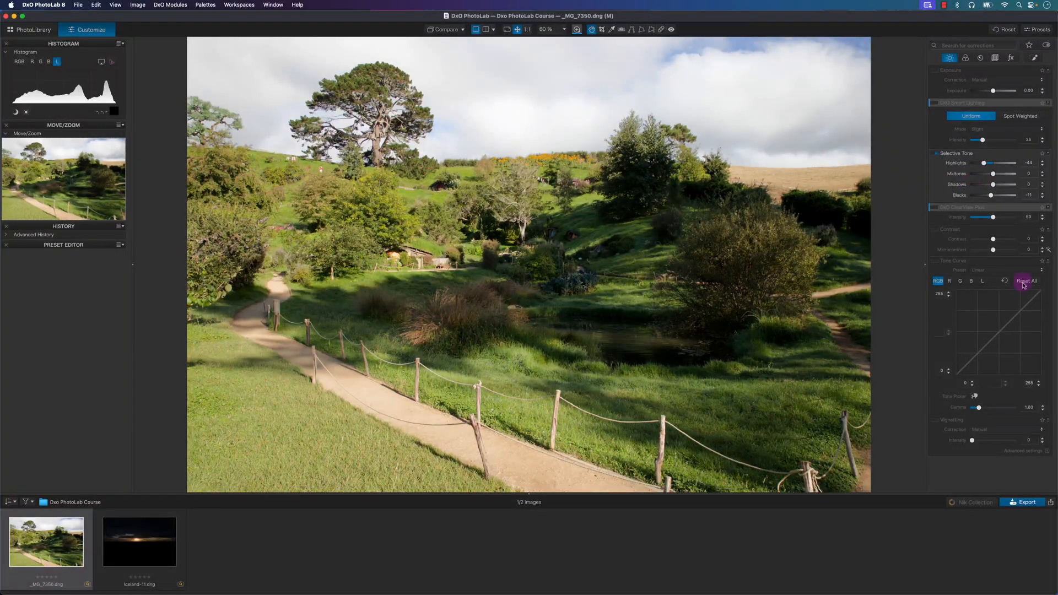
- Pull in the white point of the luminance tone curve slightly and enable DxO ClearView Plus
{"action": "left_click", "coordinate": [984, 283]}
{"action": "left_click_drag", "start_coordinate": [1042, 295], "coordinate": [1046, 292]}
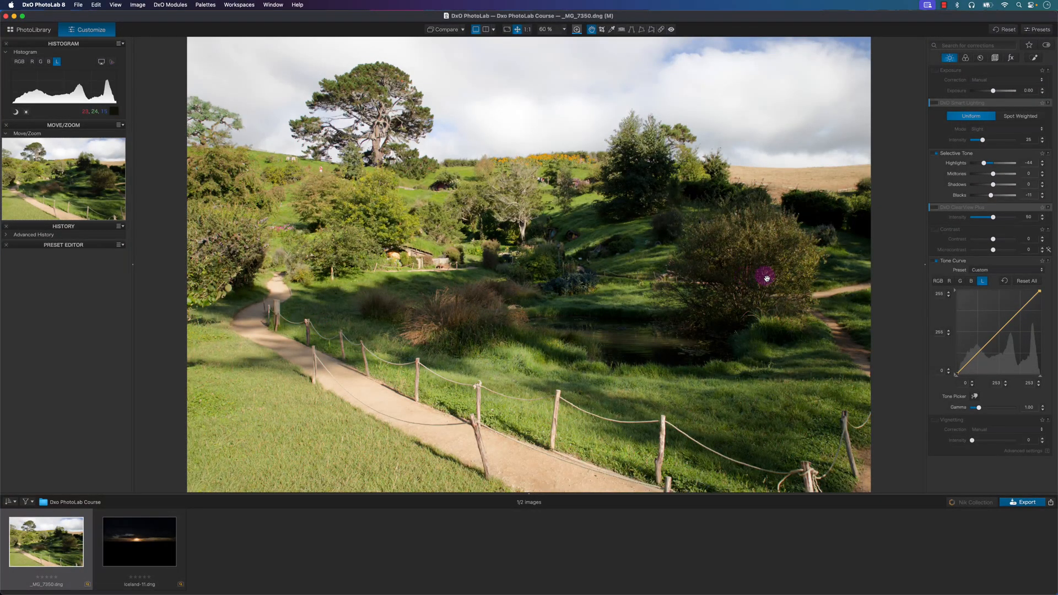
{"action": "mouse_move", "coordinate": [933, 211]}
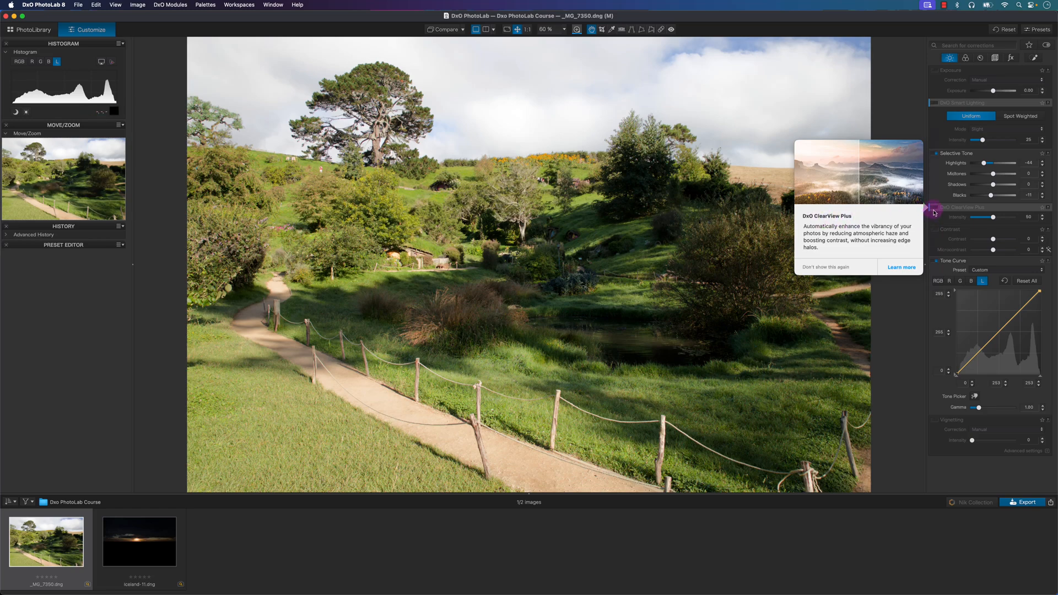
{"action": "left_click", "coordinate": [935, 212]}
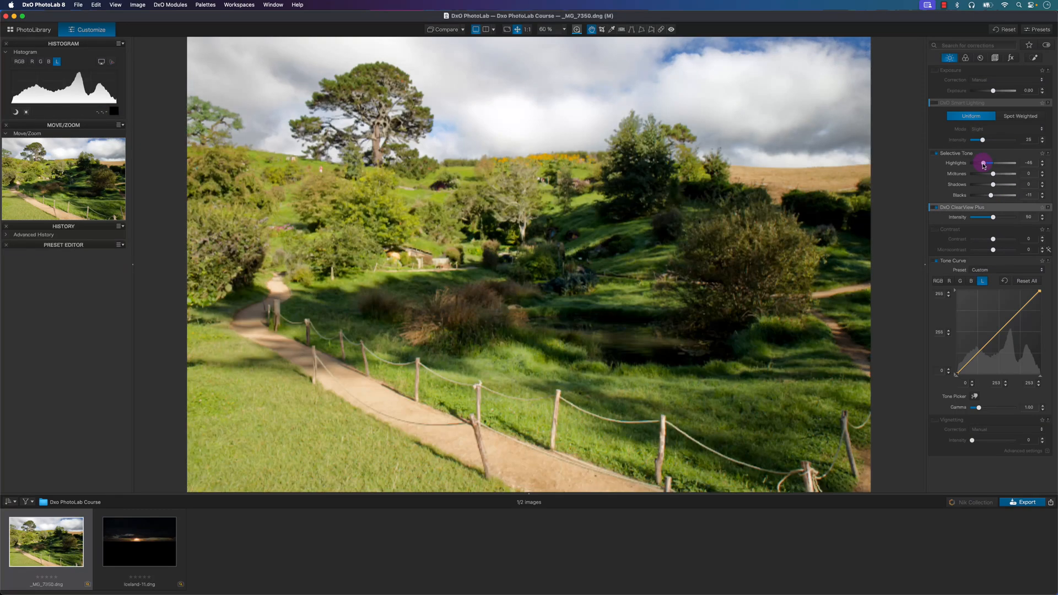
- Set the Selective Tone Highlights to -53 and move the luminance tone curve's white point to 254
{"action": "left_click_drag", "start_coordinate": [985, 164], "coordinate": [980, 165]}
{"action": "left_click_drag", "start_coordinate": [1022, 298], "coordinate": [1042, 288]}
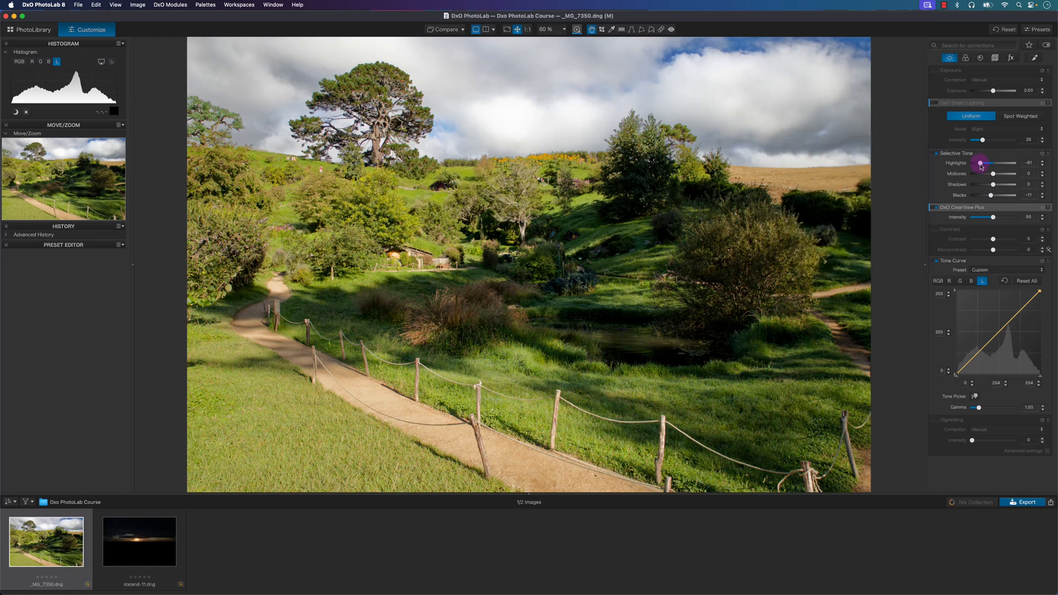
{"action": "left_click_drag", "start_coordinate": [981, 167], "coordinate": [983, 166]}
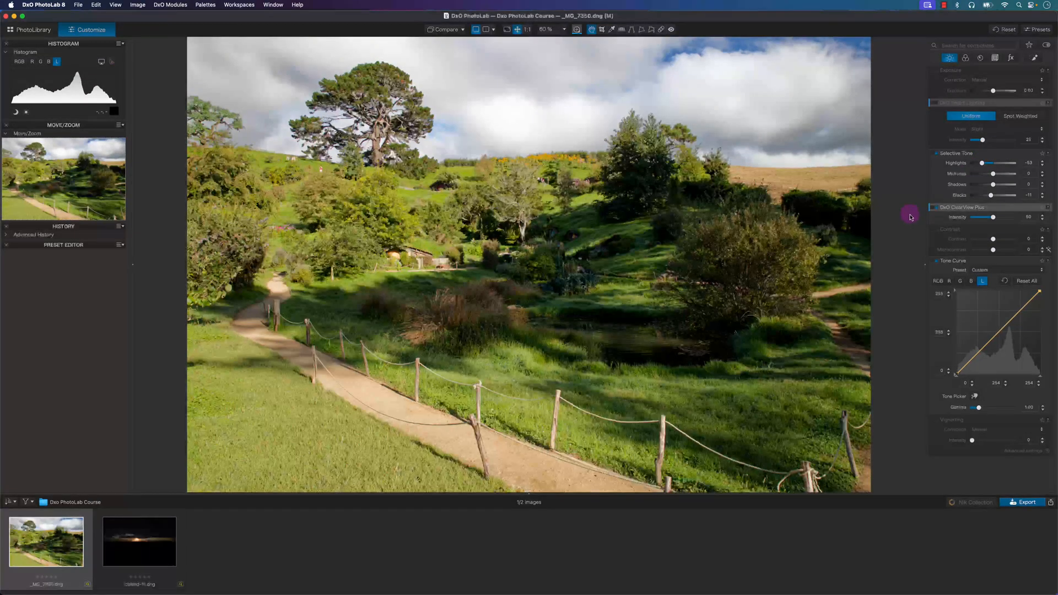
- Compare the corrected photo with the original in a split view, and return to the single-image view
{"action": "left_click", "coordinate": [486, 29]}
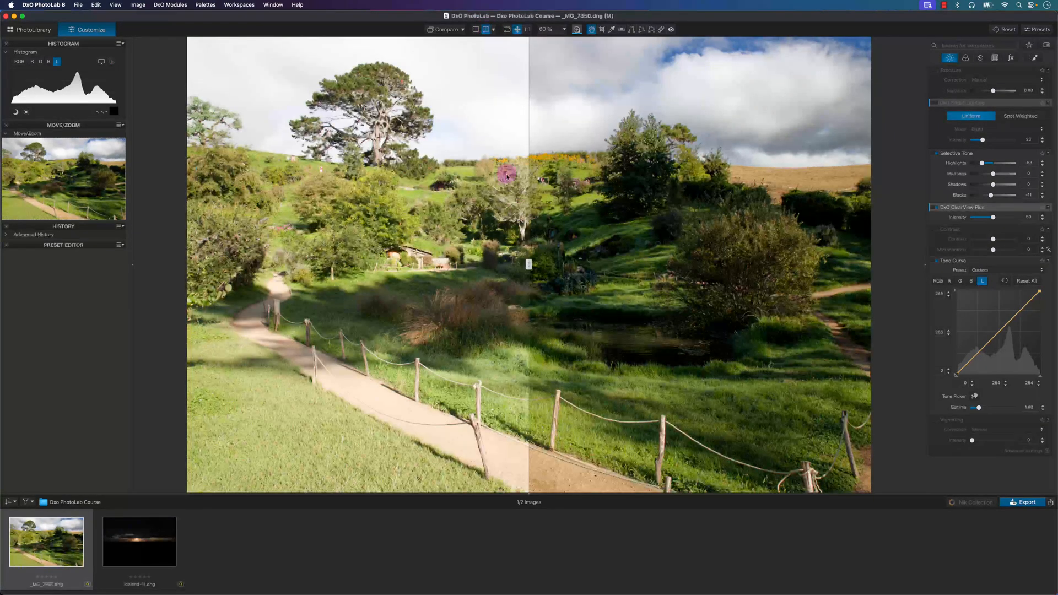
{"action": "left_click_drag", "start_coordinate": [529, 264], "coordinate": [492, 258]}
{"action": "mouse_move", "coordinate": [942, 213]}
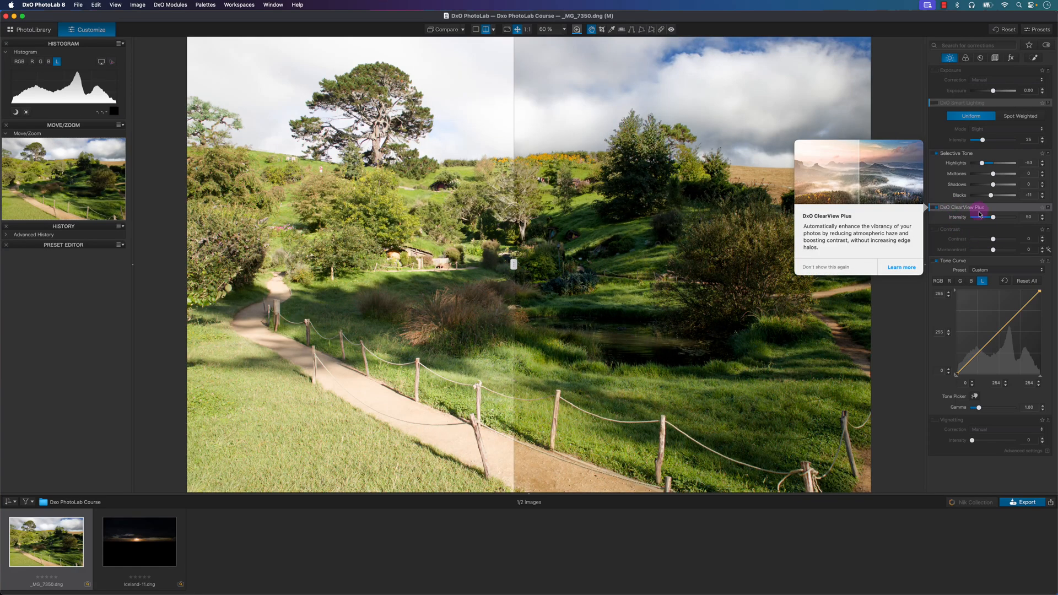
{"action": "left_click", "coordinate": [485, 32]}
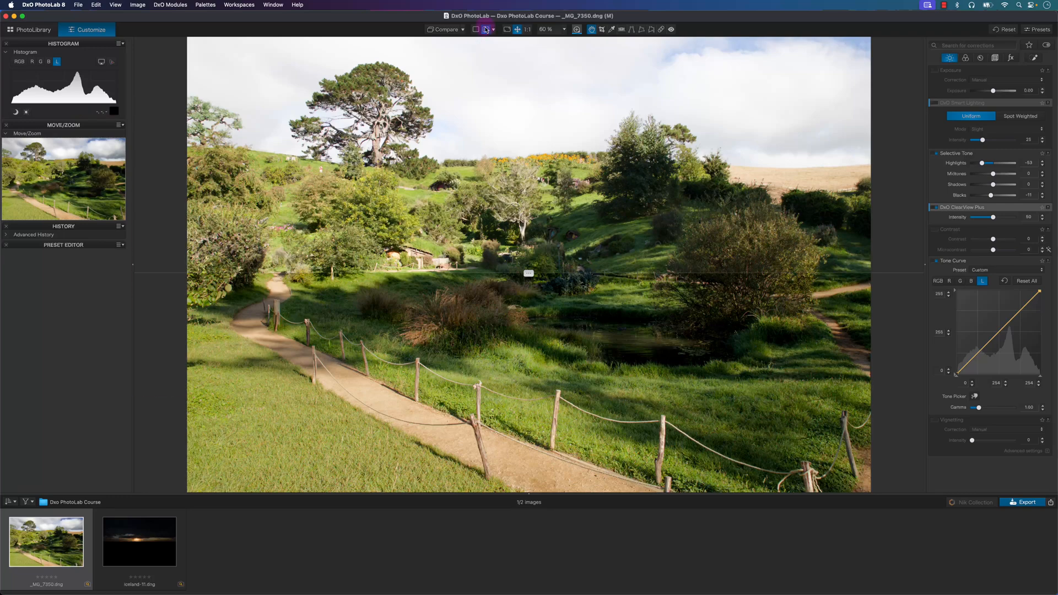
{"action": "left_click", "coordinate": [477, 32]}
{"action": "left_click", "coordinate": [476, 31]}
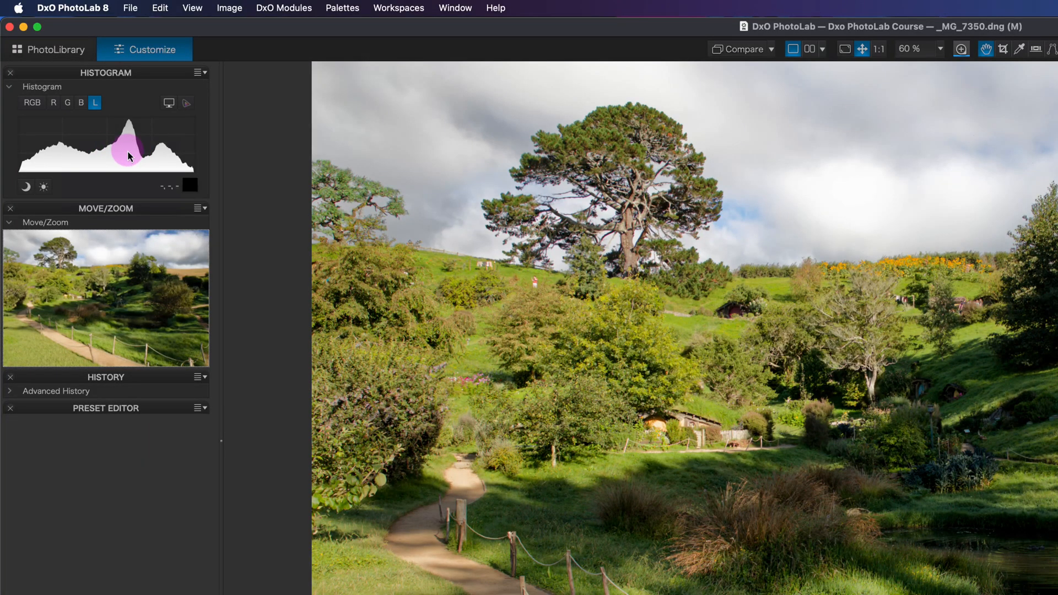
- Examine the red, green, blue and luminance histograms individually, and return to the combined RGB histogram
{"action": "left_click", "coordinate": [53, 103]}
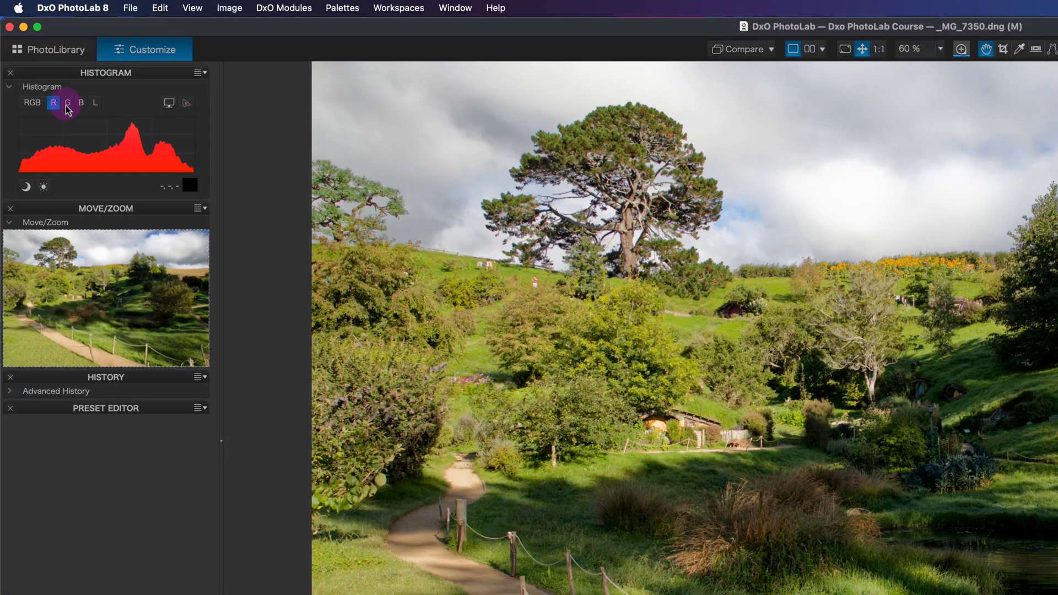
{"action": "left_click", "coordinate": [68, 103]}
{"action": "left_click", "coordinate": [81, 104]}
{"action": "left_click", "coordinate": [54, 105]}
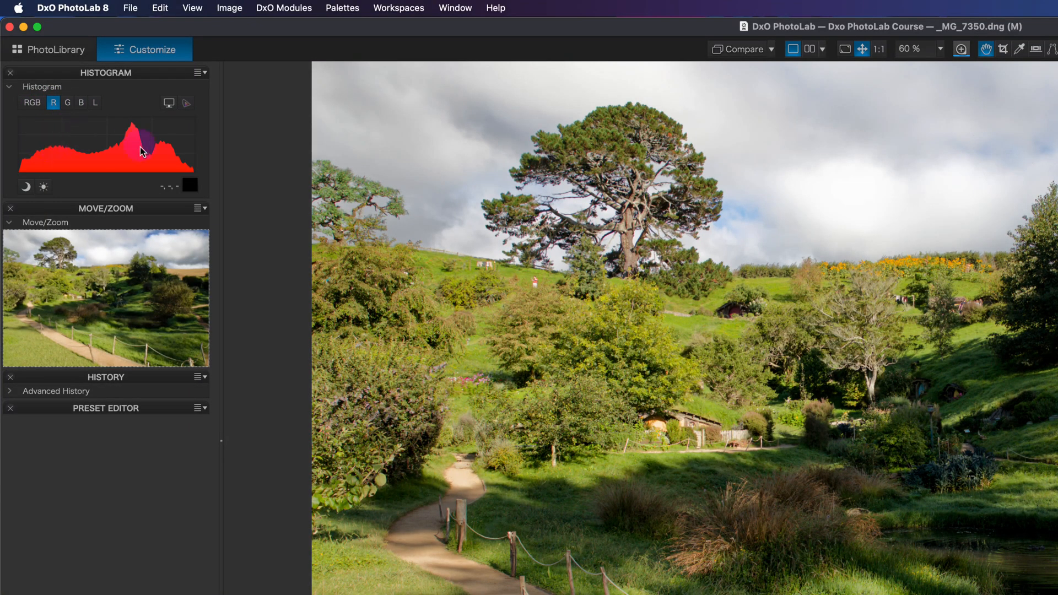
{"action": "left_click", "coordinate": [67, 103]}
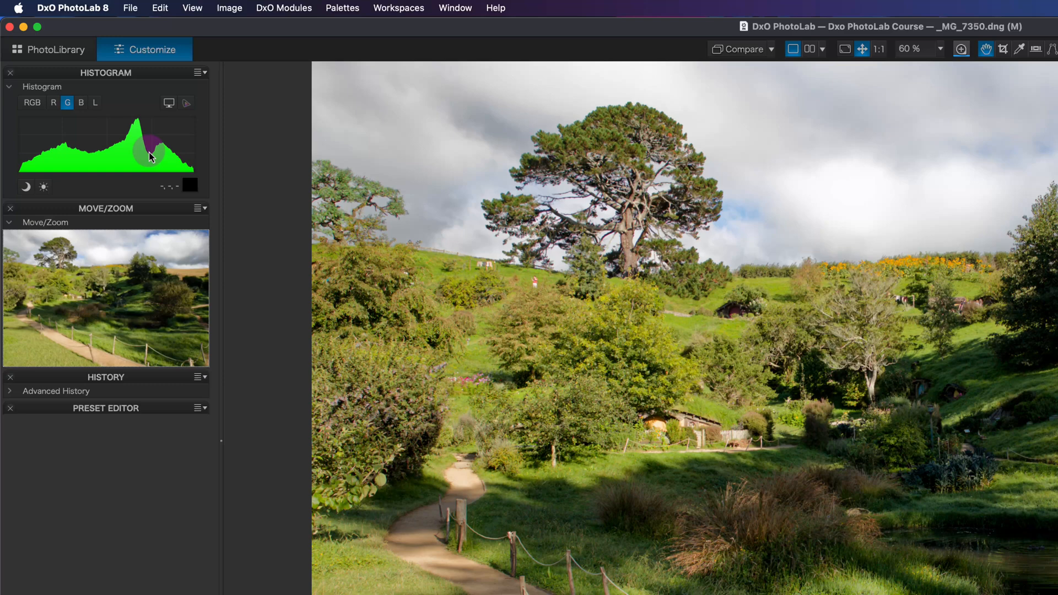
{"action": "left_click", "coordinate": [81, 103]}
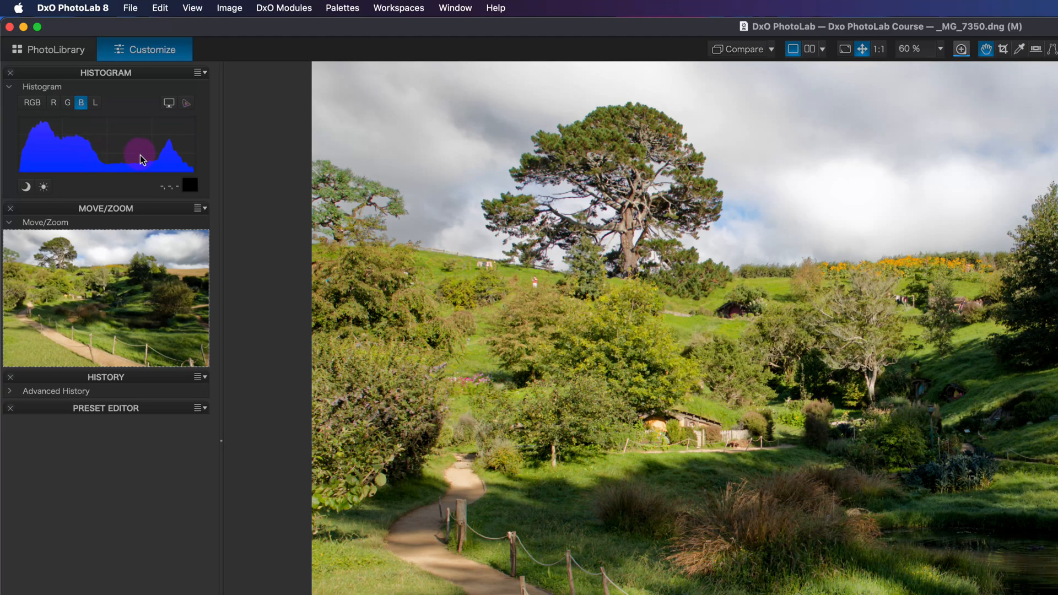
{"action": "left_click", "coordinate": [96, 104]}
{"action": "left_click", "coordinate": [81, 104]}
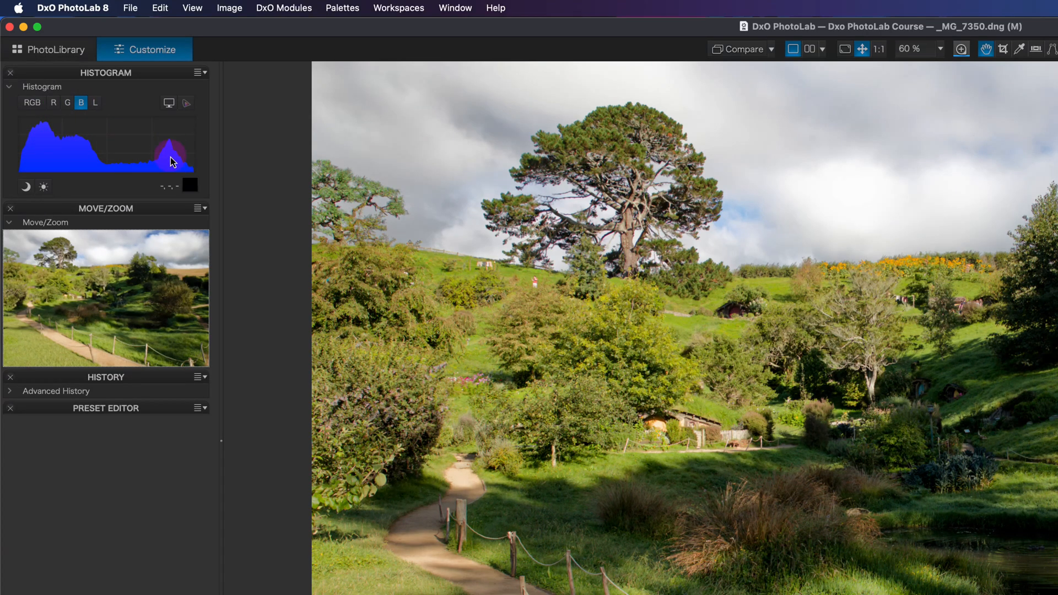
{"action": "left_click", "coordinate": [32, 103]}
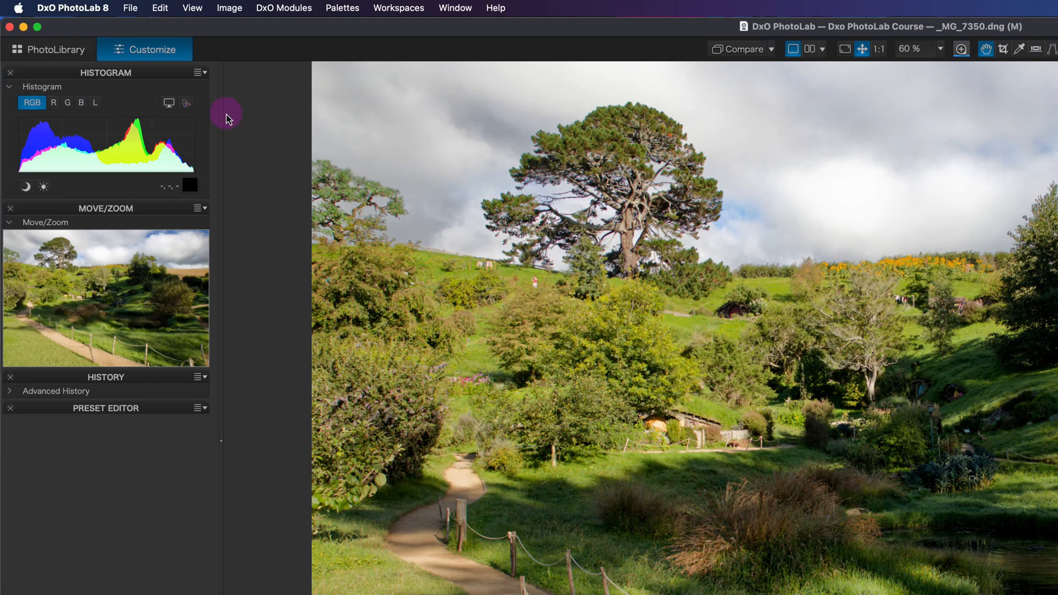
- Turn on the shadow and highlight clipping overlays to check for clipped areas in the photo
{"action": "left_click", "coordinate": [172, 109]}
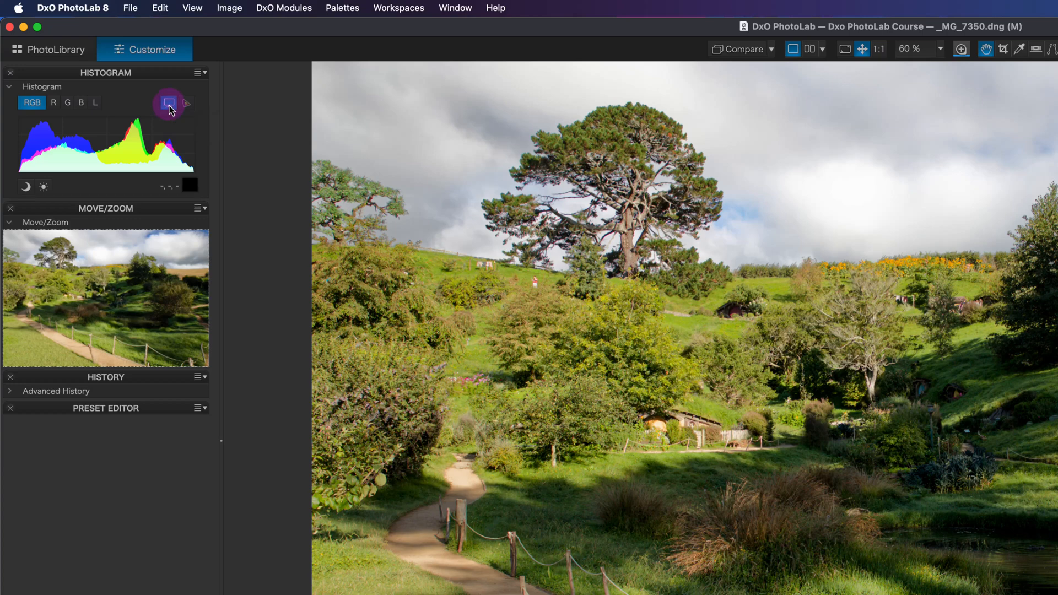
{"action": "left_click", "coordinate": [26, 186]}
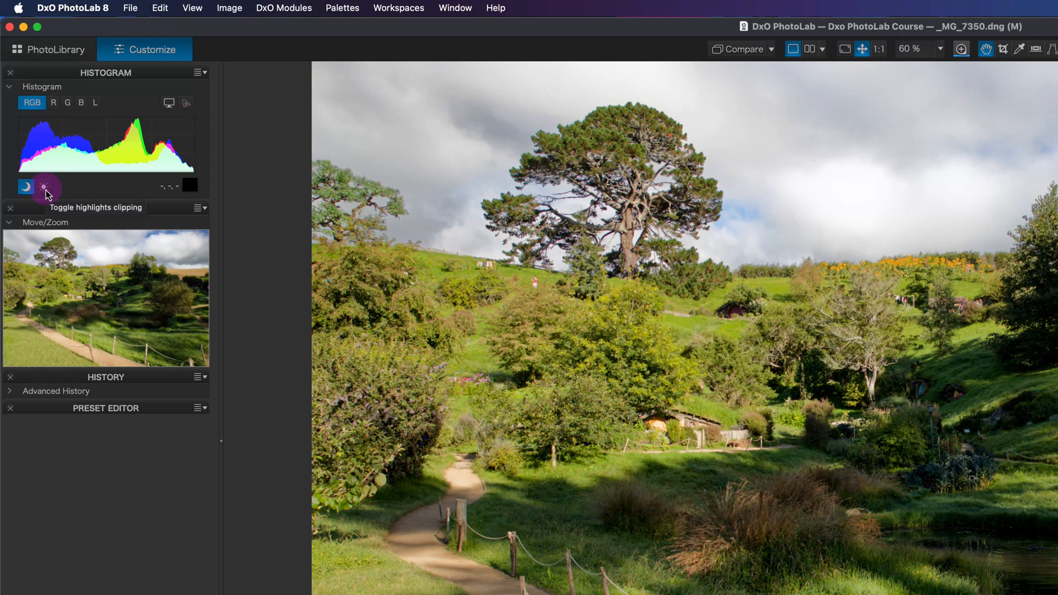
{"action": "left_click", "coordinate": [45, 188]}
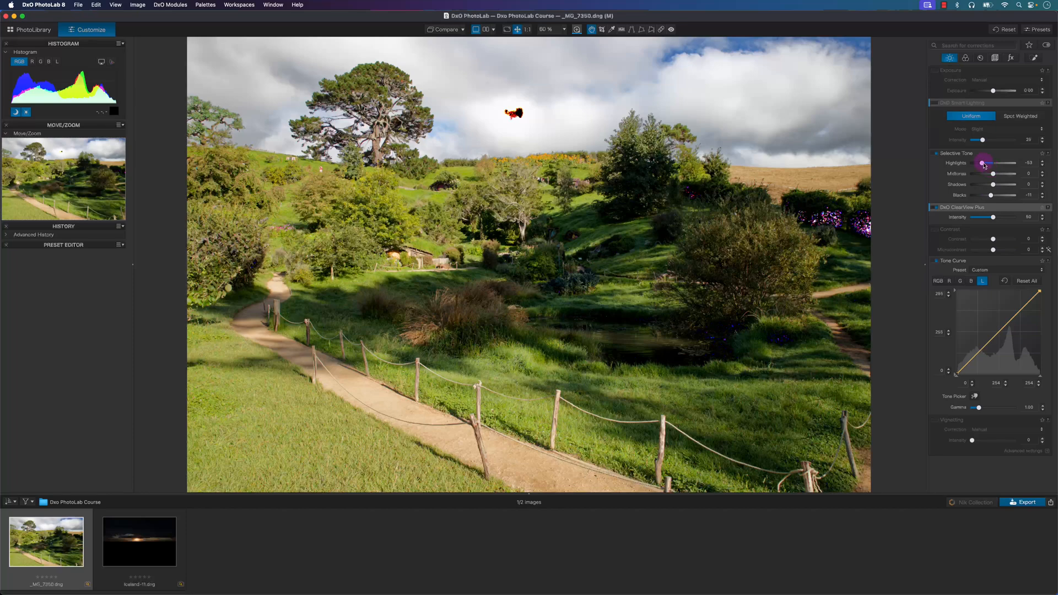
- Push Highlights to 100 and Shadows to -100 to exaggerate the clipping, and turn off both clipping overlays
{"action": "left_click_drag", "start_coordinate": [984, 163], "coordinate": [972, 185]}
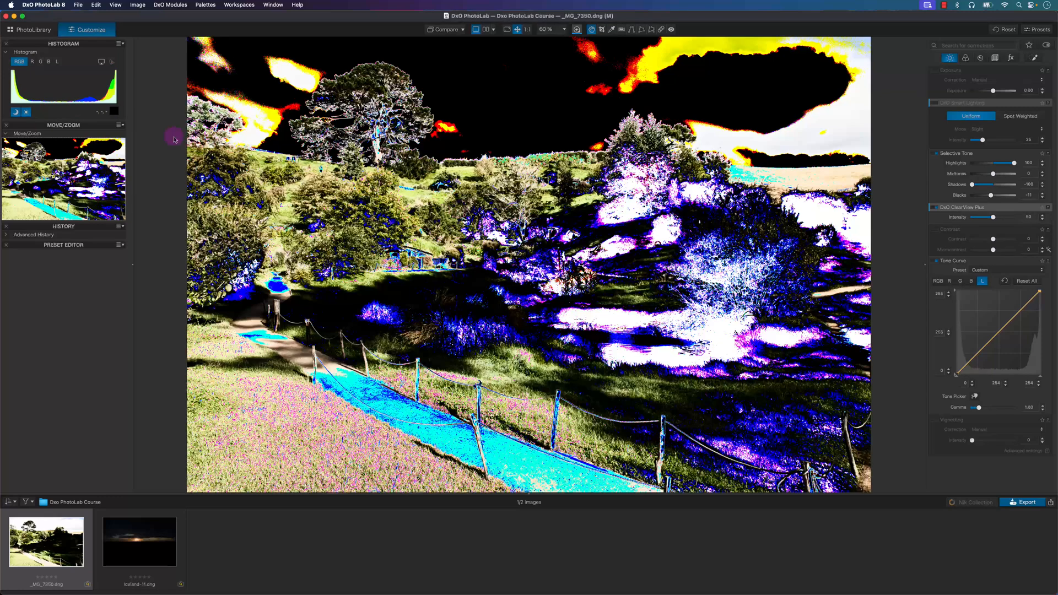
{"action": "left_click", "coordinate": [26, 112]}
{"action": "left_click", "coordinate": [17, 113]}
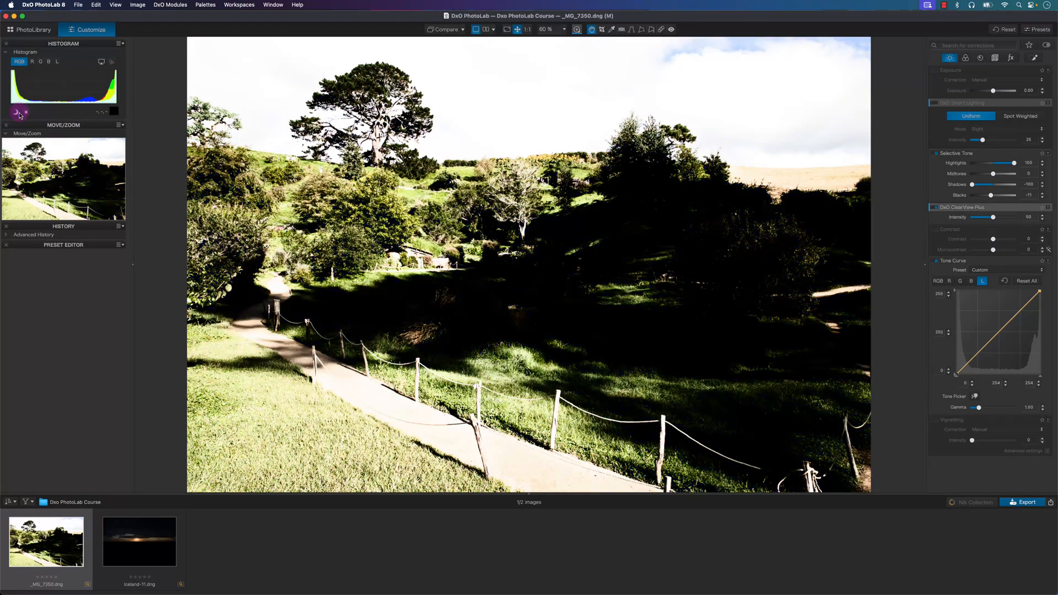
- Turn on the histogram's monitor gamut warning and reset all corrections on _MG_7350.dng
{"action": "left_click", "coordinate": [101, 63]}
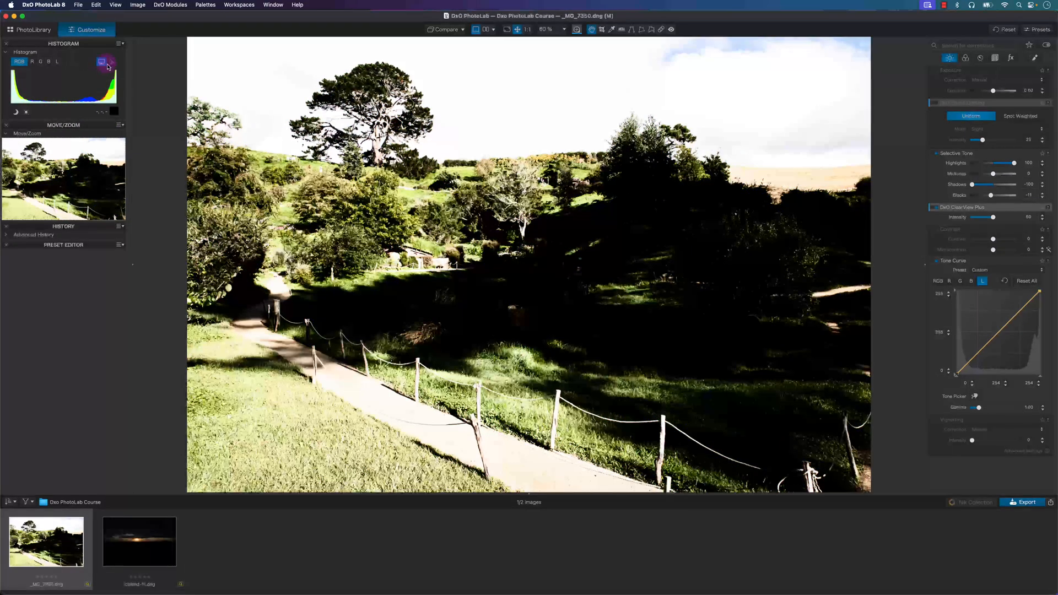
{"action": "left_click", "coordinate": [1005, 30]}
{"action": "left_click", "coordinate": [586, 190]}
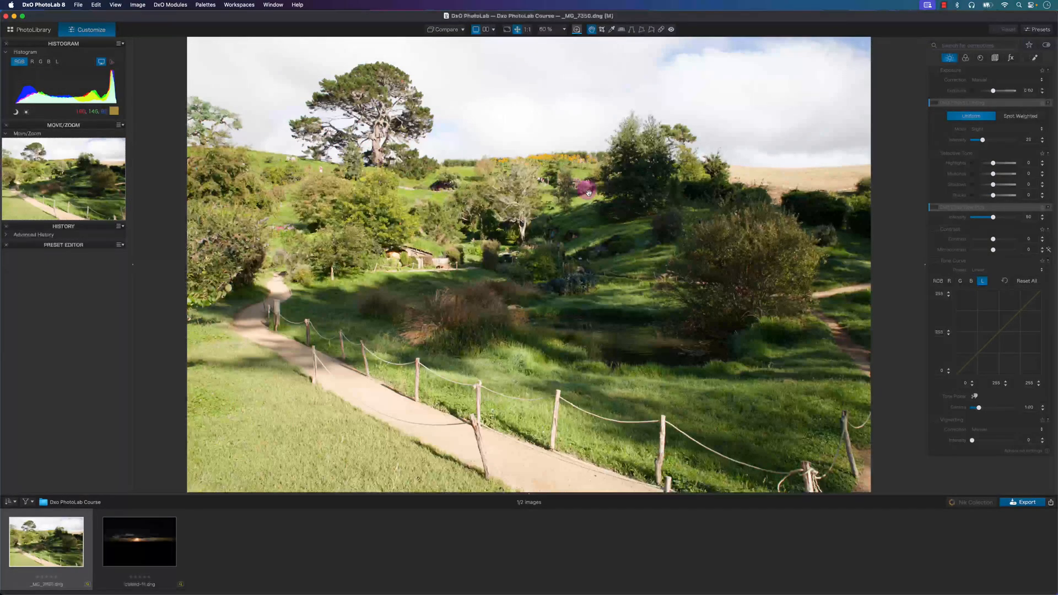
{"action": "left_click", "coordinate": [563, 198]}
- Open the sunset photo Iceland-11.dng and reset all of its corrections
{"action": "left_click", "coordinate": [153, 545]}
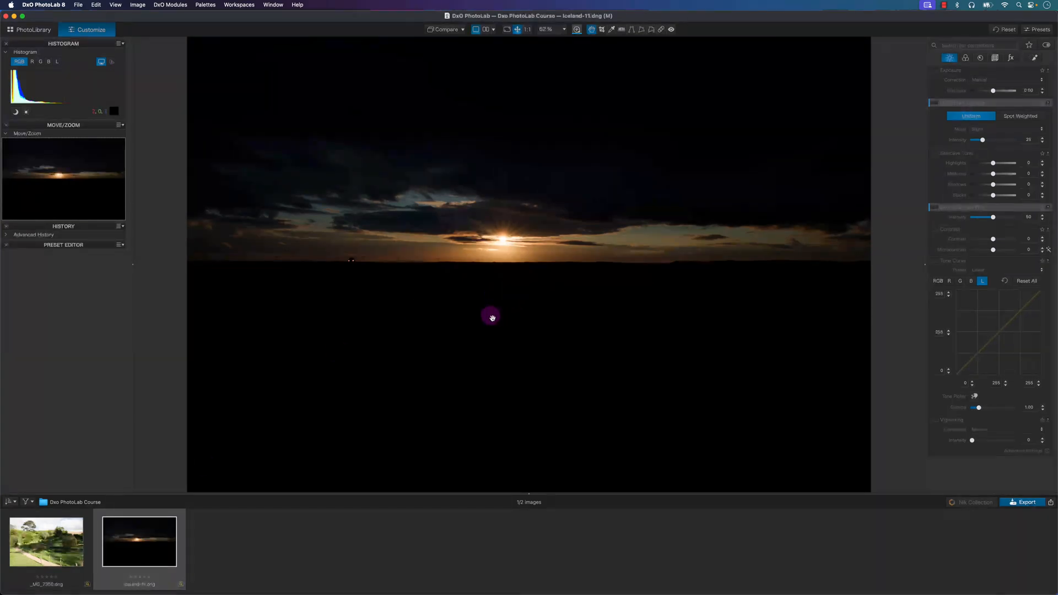
{"action": "left_click", "coordinate": [548, 319]}
{"action": "left_click", "coordinate": [1007, 30]}
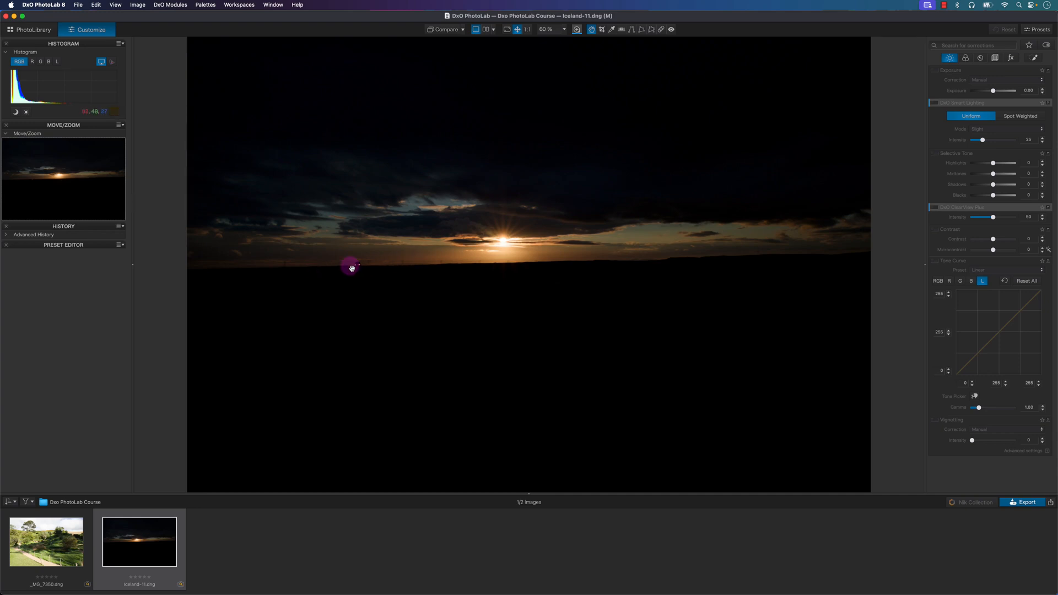
- Straighten the photo along the line where the land meets the sky, and apply the crop at the original aspect ratio
{"action": "left_click", "coordinate": [592, 30]}
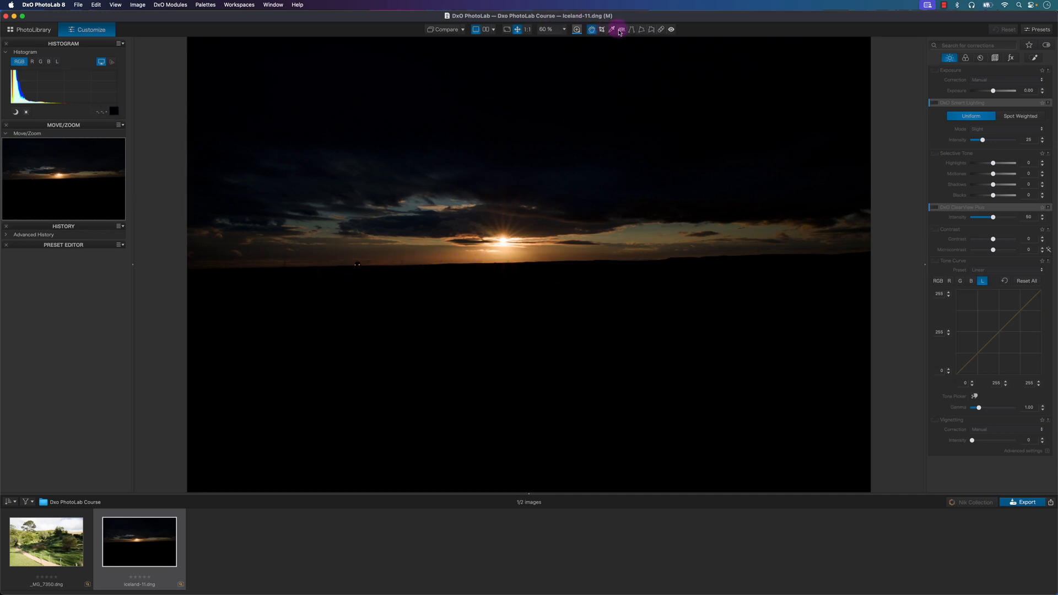
{"action": "left_click", "coordinate": [622, 30]}
{"action": "left_click_drag", "start_coordinate": [695, 258], "coordinate": [701, 251]}
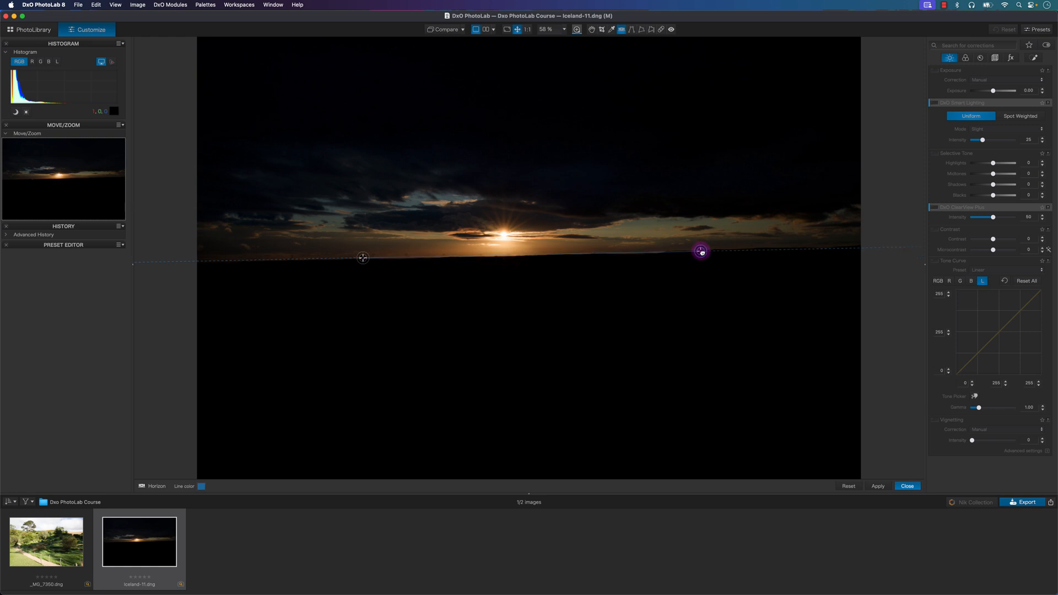
{"action": "left_click", "coordinate": [881, 487]}
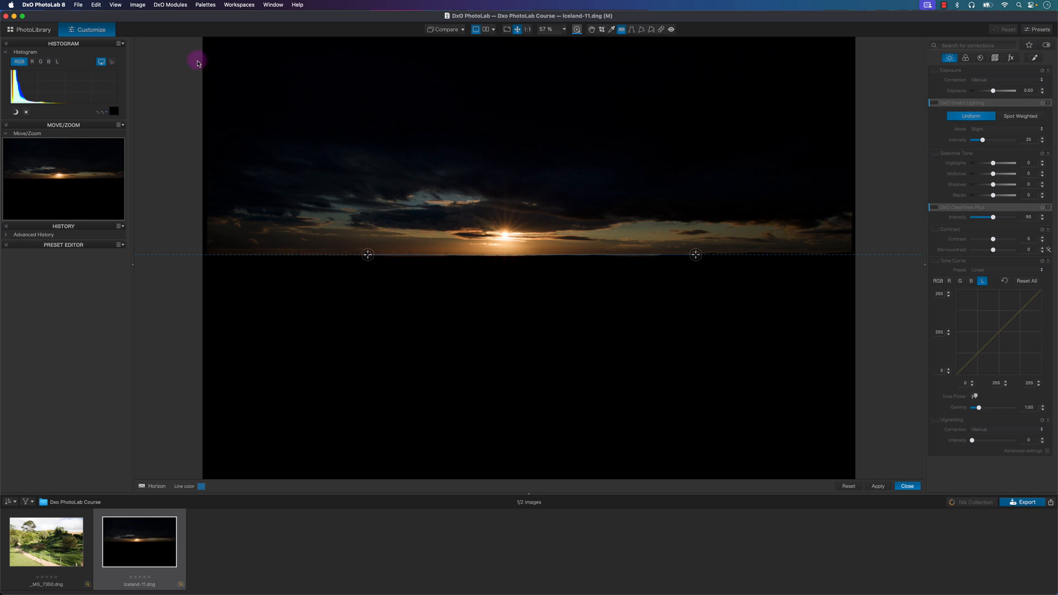
{"action": "left_click", "coordinate": [601, 29]}
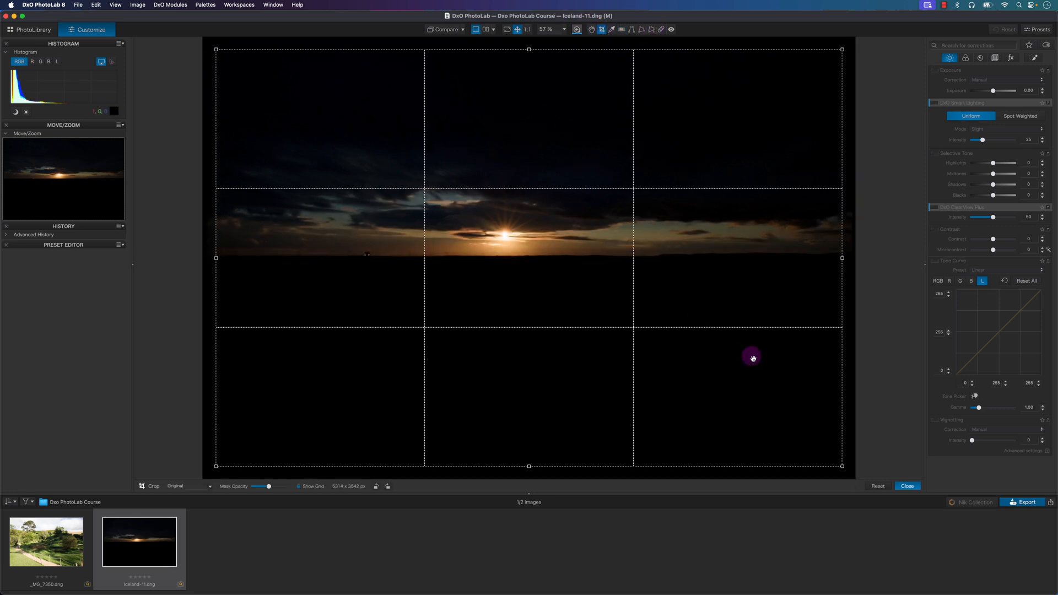
{"action": "key", "text": "Return"}
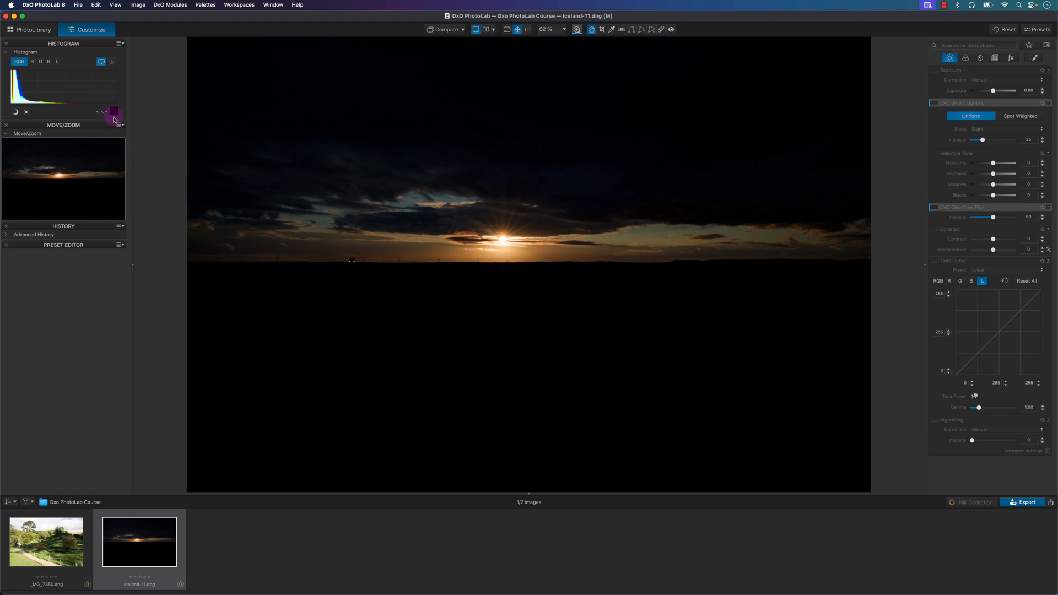
- Raise Blacks to 24 and Shadows to about 25 with the shadow clipping overlay on, and turn the overlay off
{"action": "left_click", "coordinate": [15, 112]}
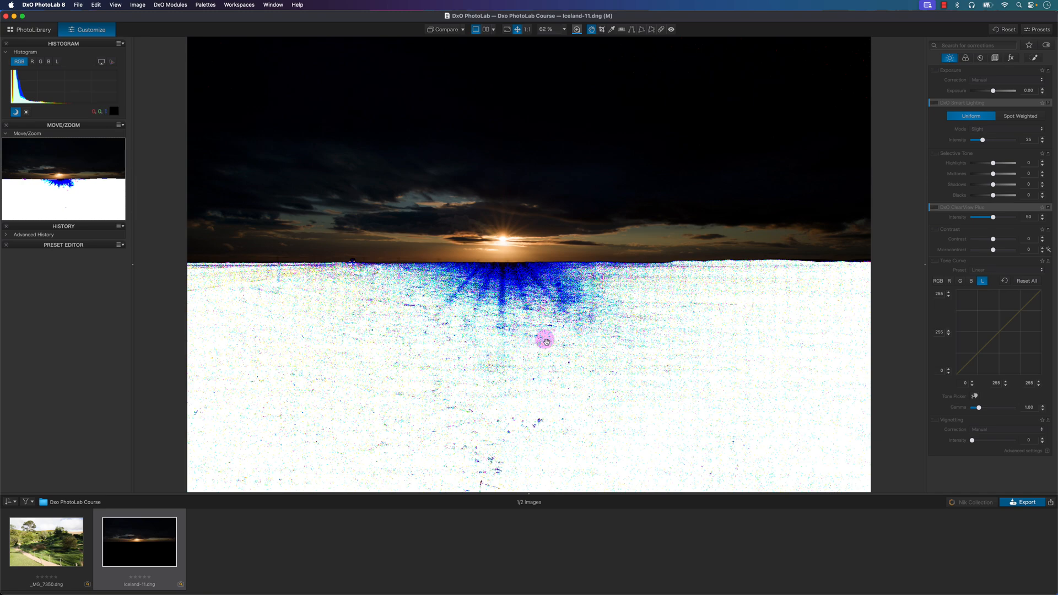
{"action": "left_click", "coordinate": [998, 196]}
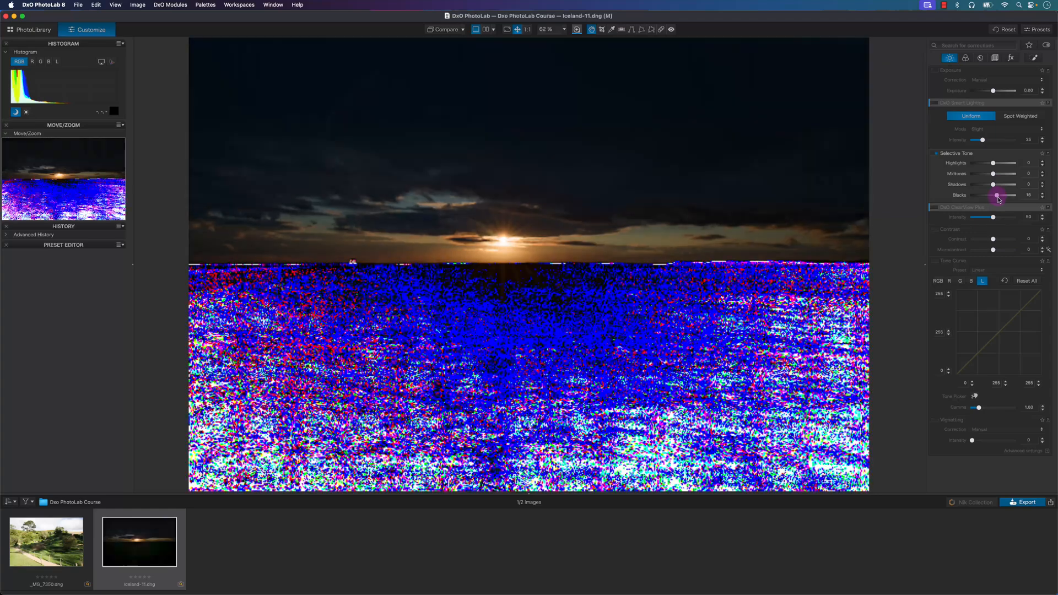
{"action": "left_click_drag", "start_coordinate": [1000, 200], "coordinate": [1000, 189]}
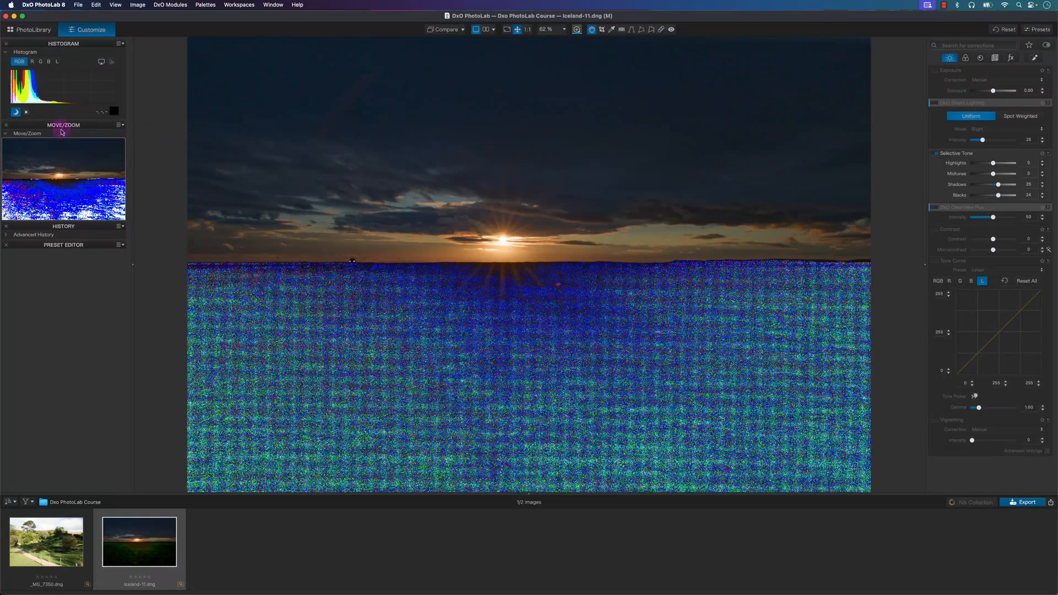
{"action": "left_click", "coordinate": [16, 112]}
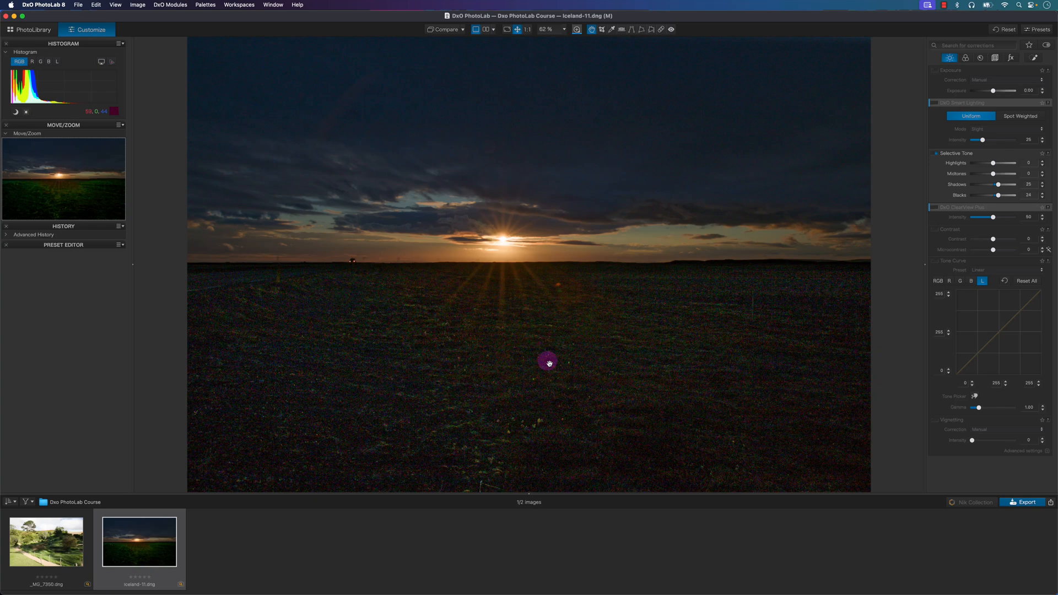
- Reset Blacks to 0 and set Shadows to about 31 to brighten the dark sky
{"action": "mouse_move", "coordinate": [1010, 213]}
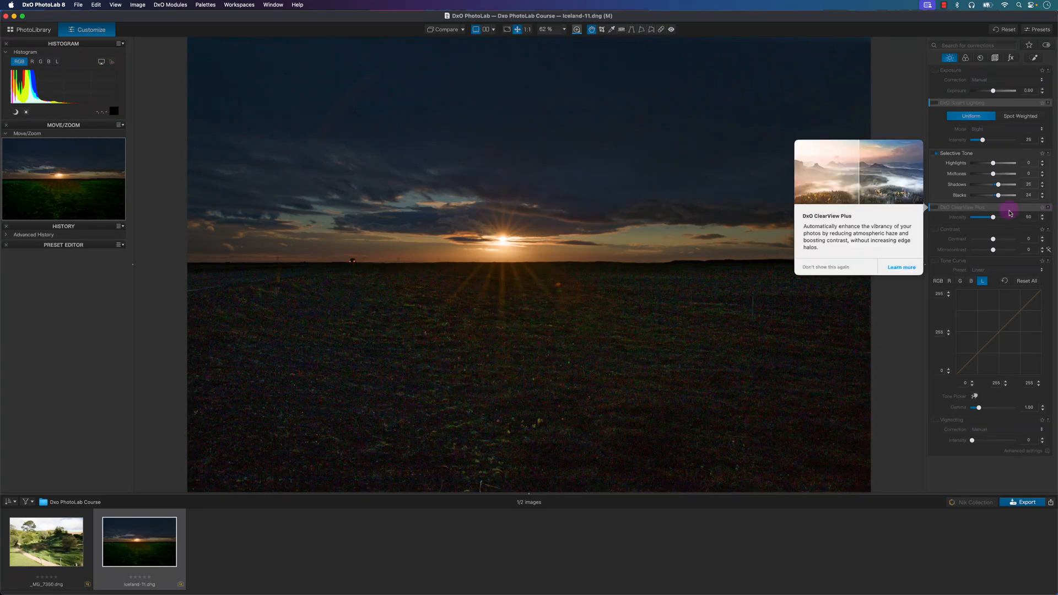
{"action": "double_click", "coordinate": [998, 195]}
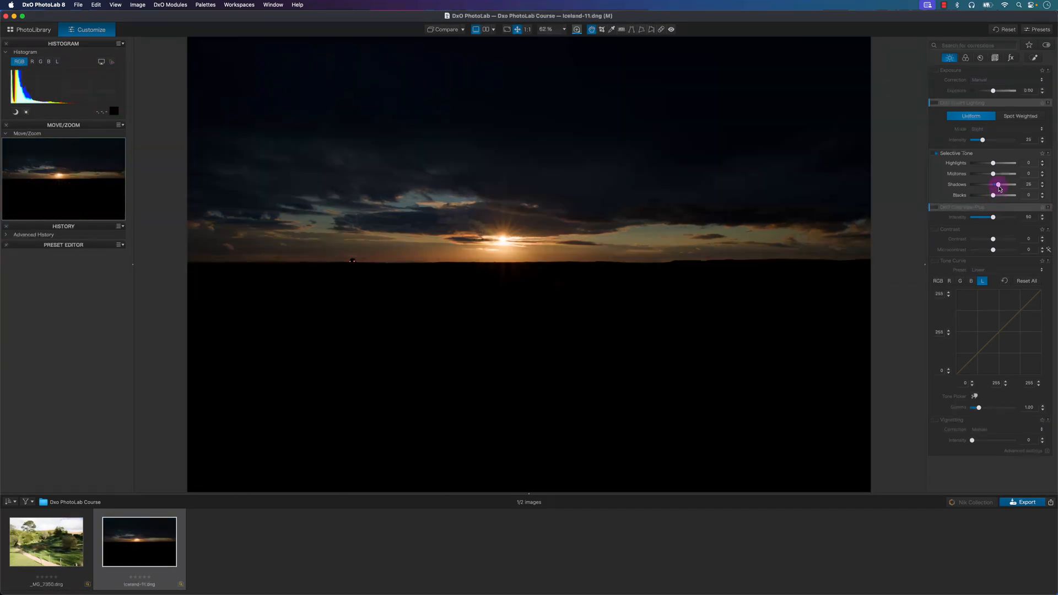
{"action": "double_click", "coordinate": [999, 187]}
{"action": "left_click_drag", "start_coordinate": [995, 188], "coordinate": [995, 188]}
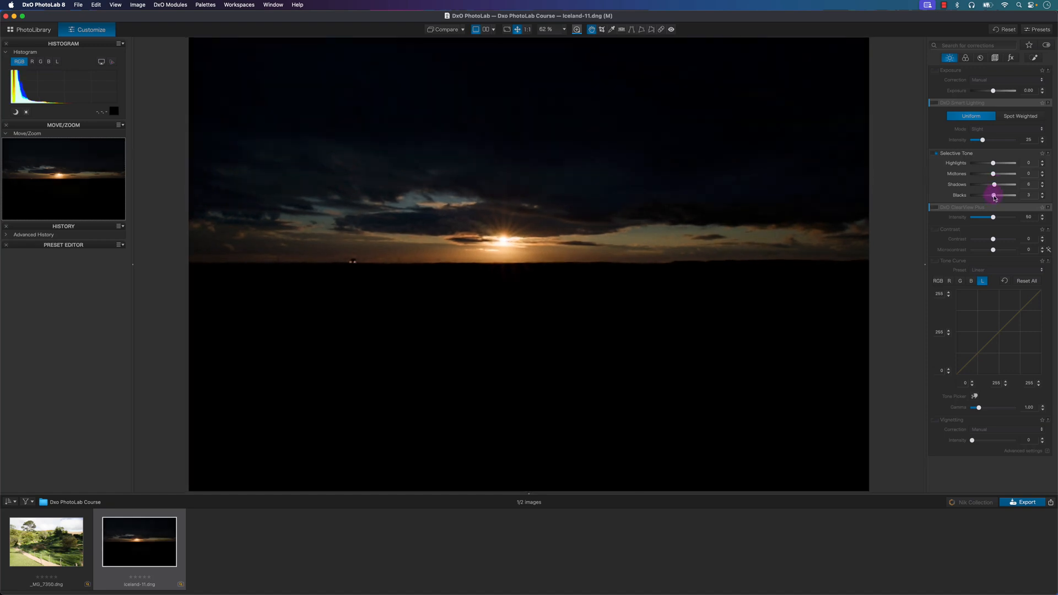
{"action": "left_click_drag", "start_coordinate": [994, 197], "coordinate": [995, 198]}
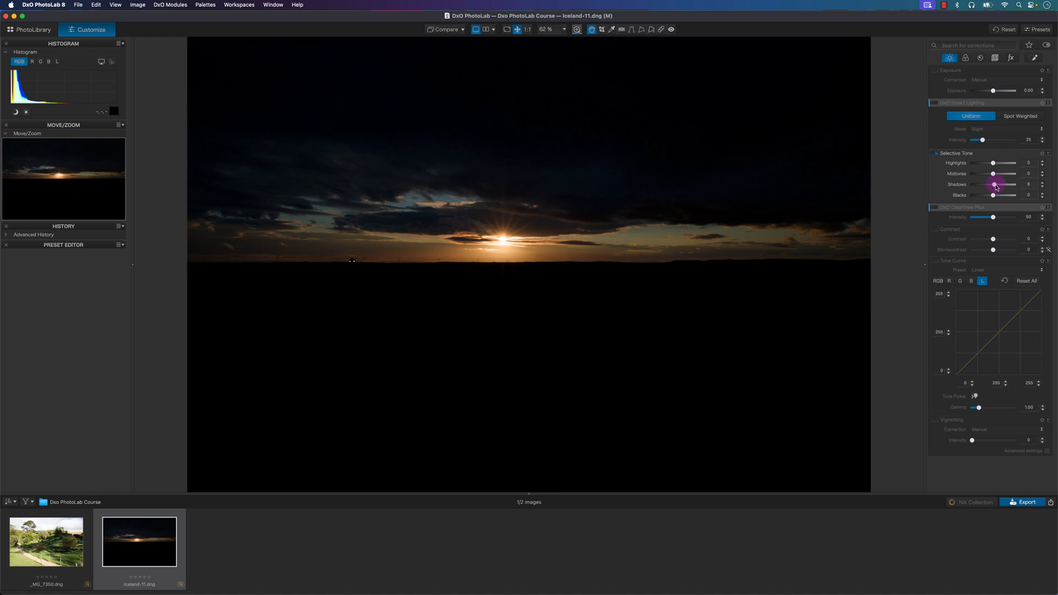
{"action": "left_click_drag", "start_coordinate": [996, 188], "coordinate": [1004, 188]}
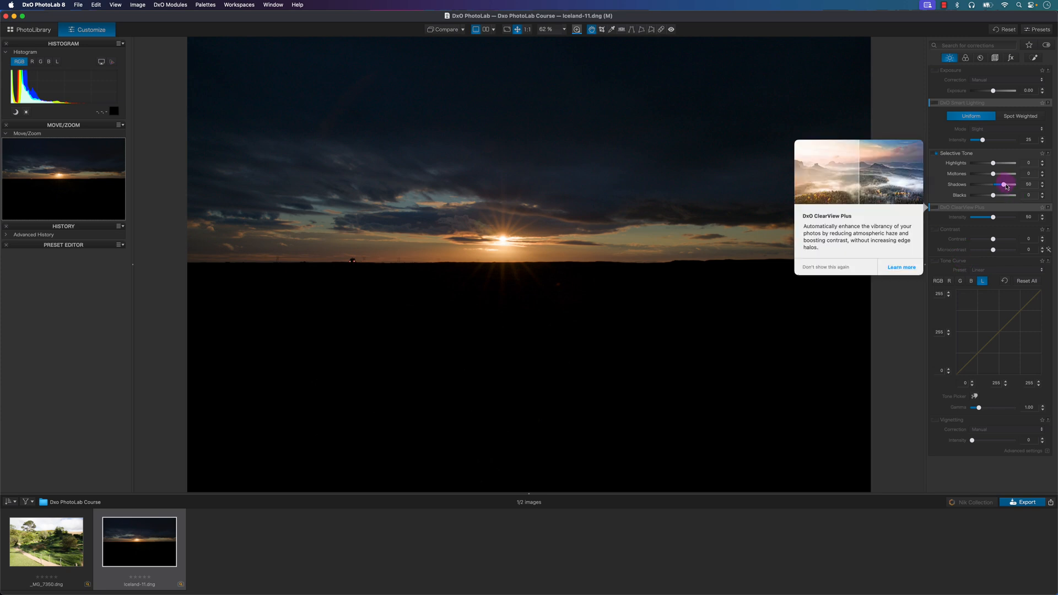
{"action": "left_click_drag", "start_coordinate": [1005, 187], "coordinate": [1001, 188]}
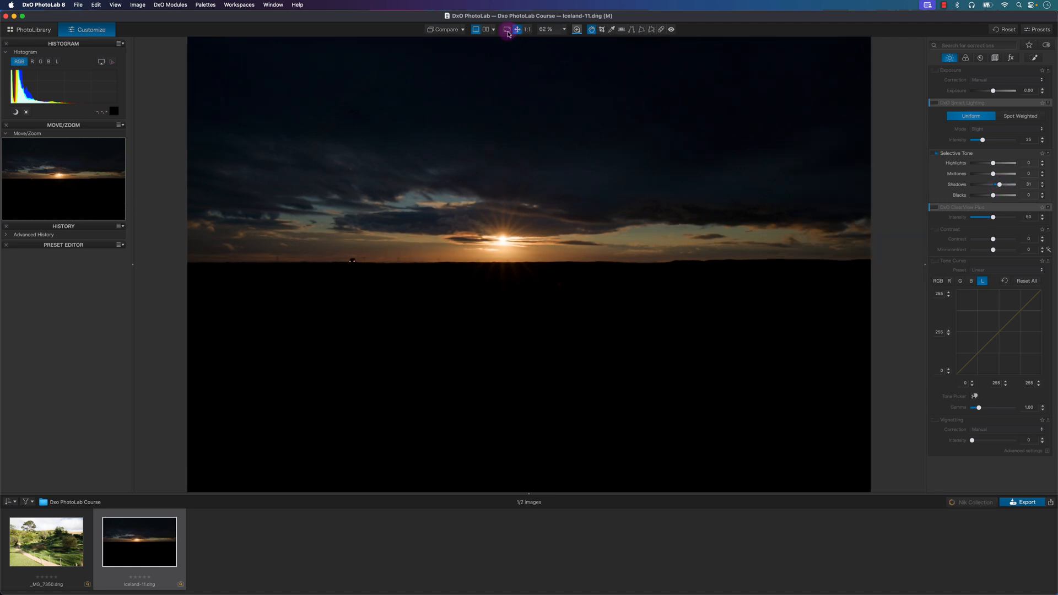
- Compare the edited sunset with the uncorrected version side by side and return to the single-image view
{"action": "left_click", "coordinate": [485, 29]}
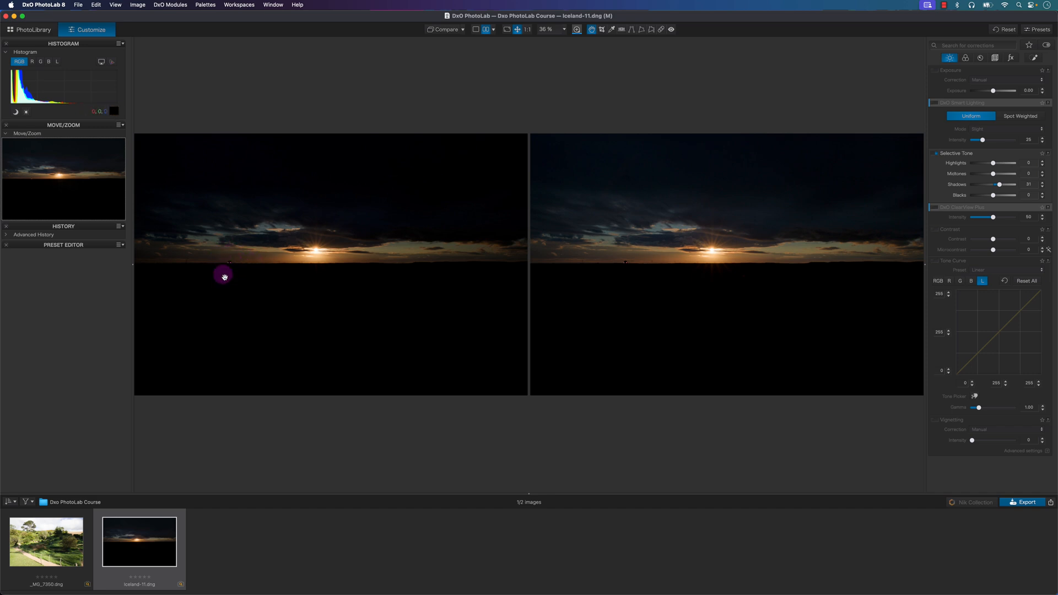
{"action": "left_click", "coordinate": [487, 30]}
{"action": "left_click", "coordinate": [476, 29]}
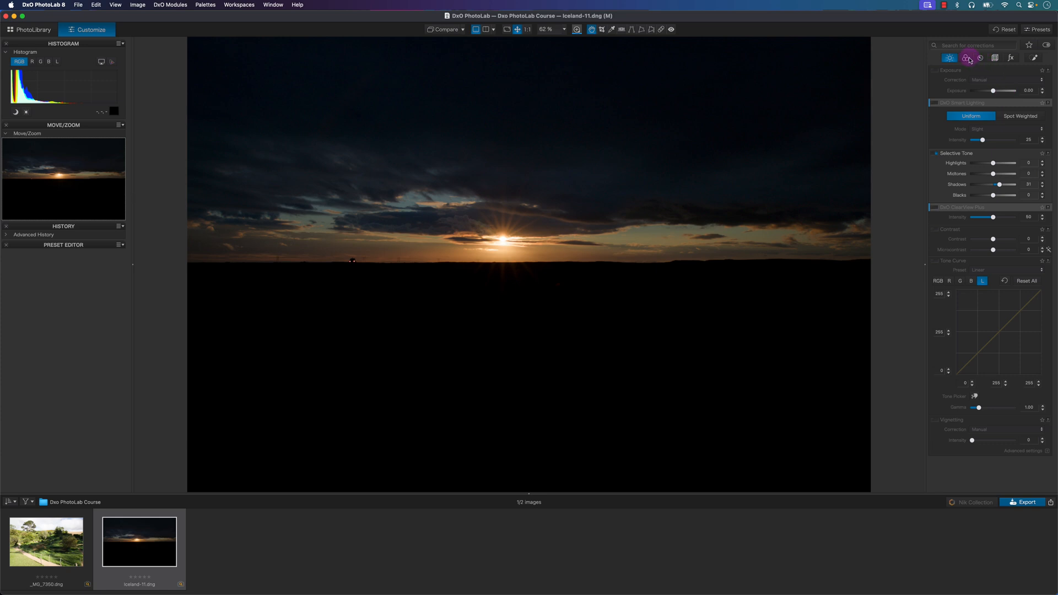
- Activate soft proofing with the sRGB IEC61966-2.1 profile and Perceptual intent, and turn on its gamut warning
{"action": "left_click", "coordinate": [968, 58]}
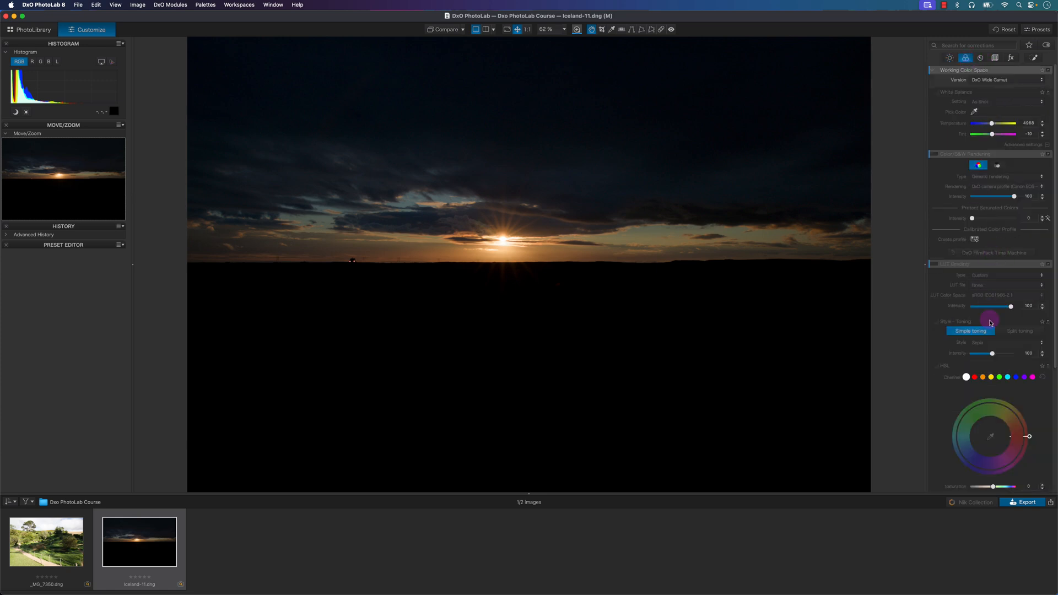
{"action": "scroll", "coordinate": [990, 323], "scroll_direction": "down", "scroll_amount": 6}
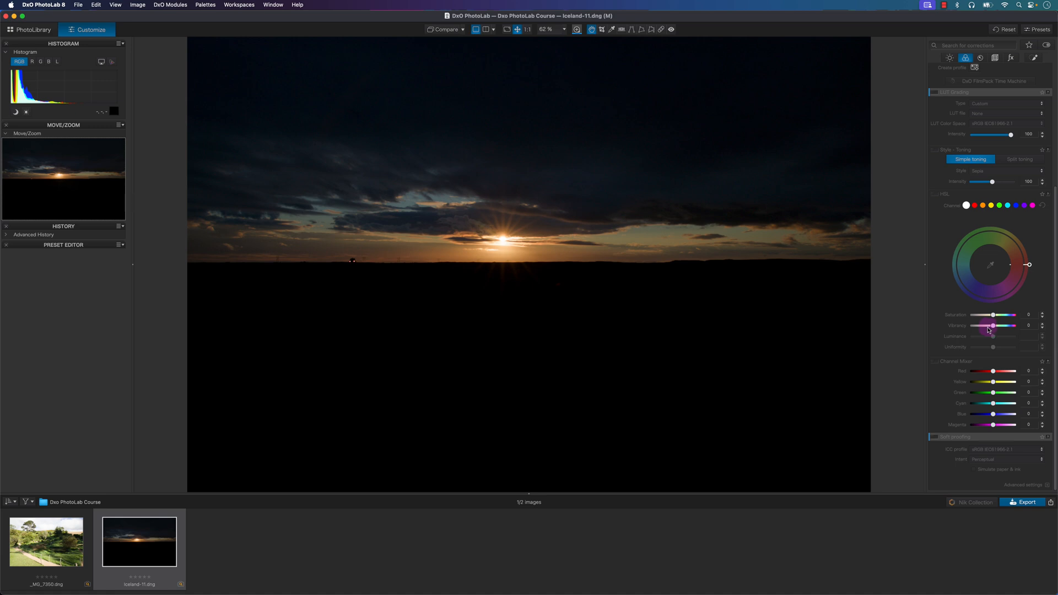
{"action": "left_click", "coordinate": [938, 439]}
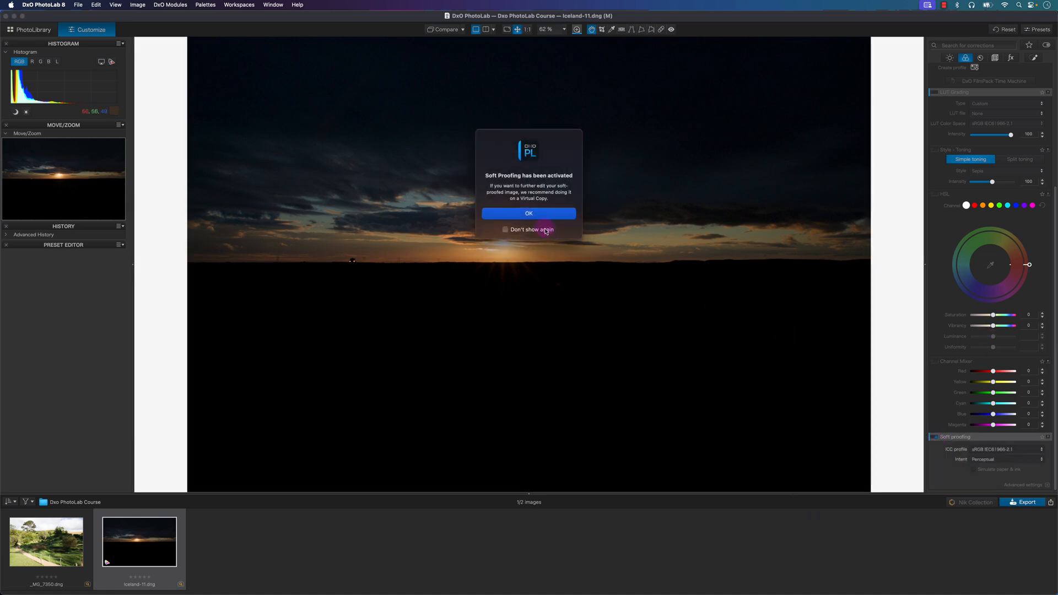
{"action": "left_click", "coordinate": [536, 216]}
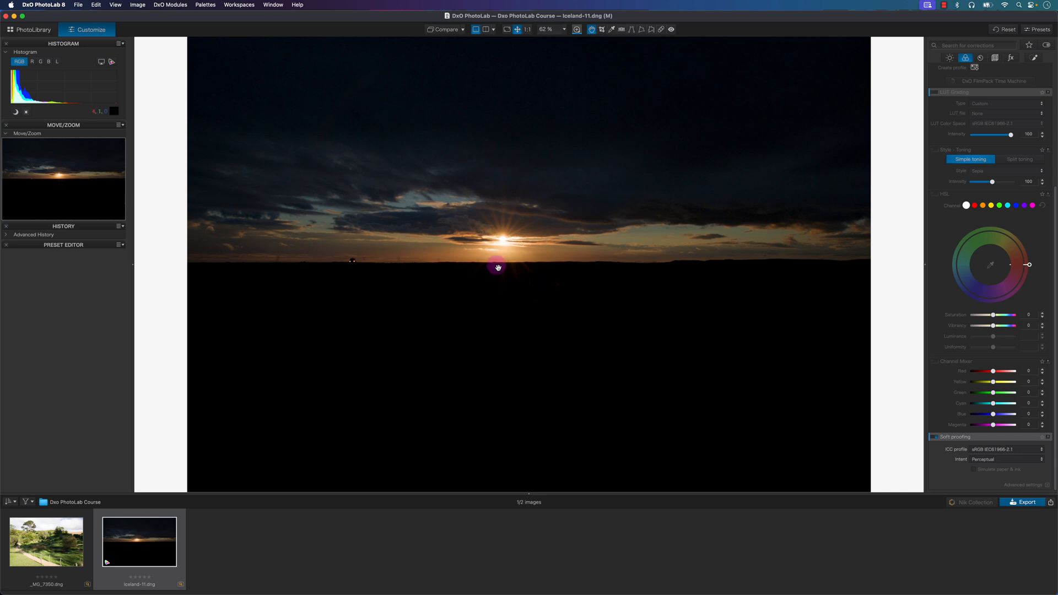
{"action": "left_click", "coordinate": [112, 63]}
- Push HSL Saturation to 100 and check the photo with the clipping overlays and soft-proof gamut warning, leaving all overlays off
{"action": "left_click_drag", "start_coordinate": [993, 316], "coordinate": [1025, 318]}
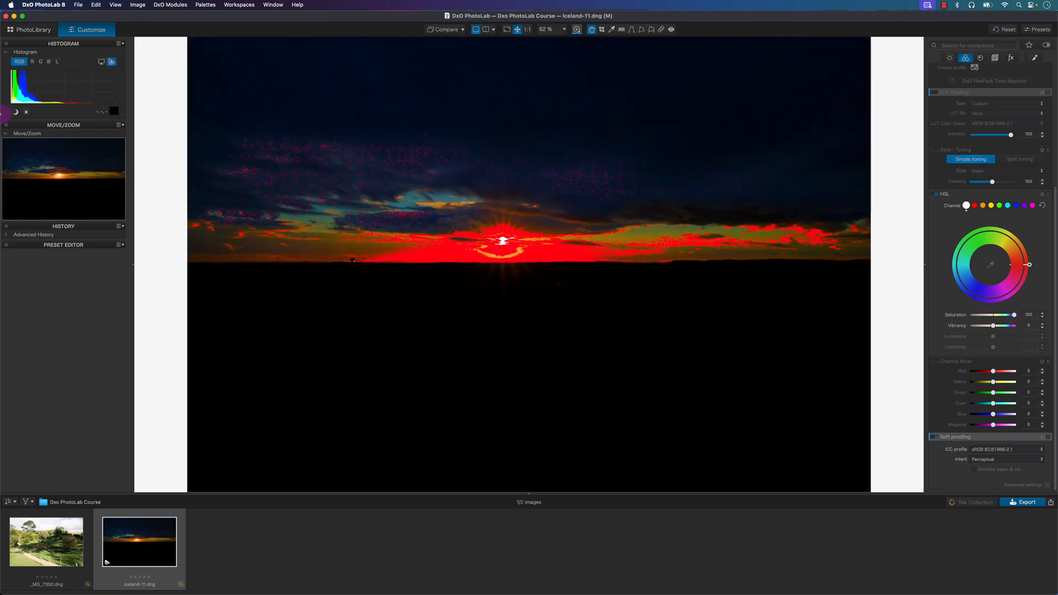
{"action": "left_click", "coordinate": [15, 112]}
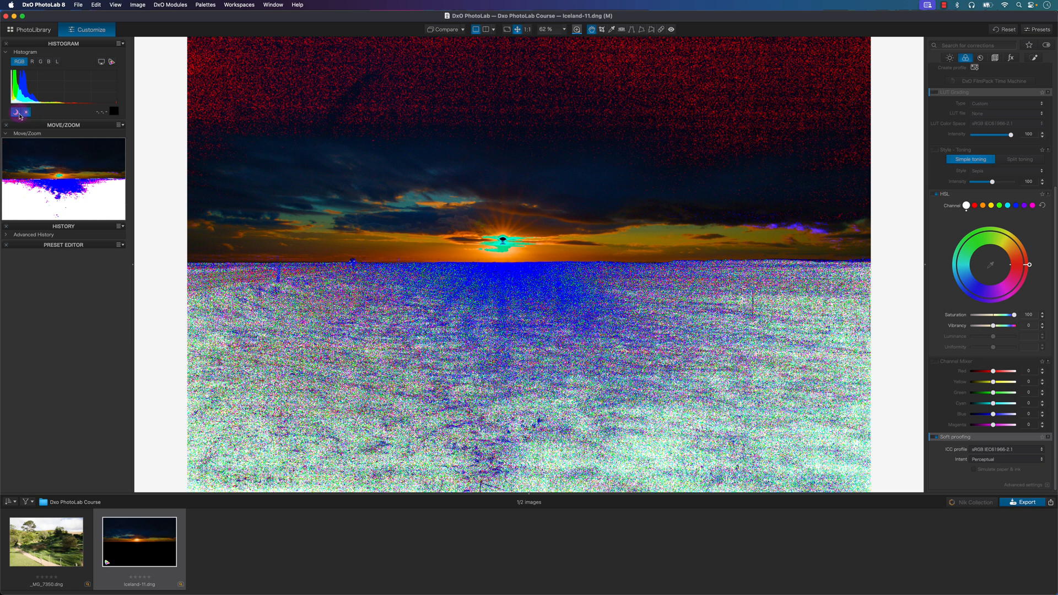
{"action": "left_click", "coordinate": [15, 112]}
{"action": "left_click", "coordinate": [111, 62]}
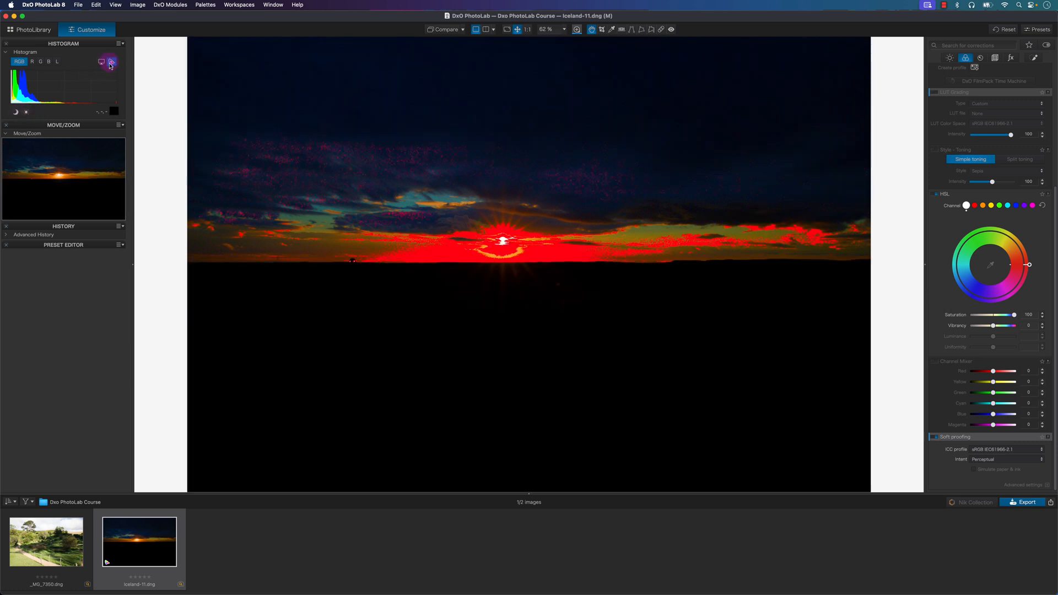
{"action": "left_click", "coordinate": [111, 62]}
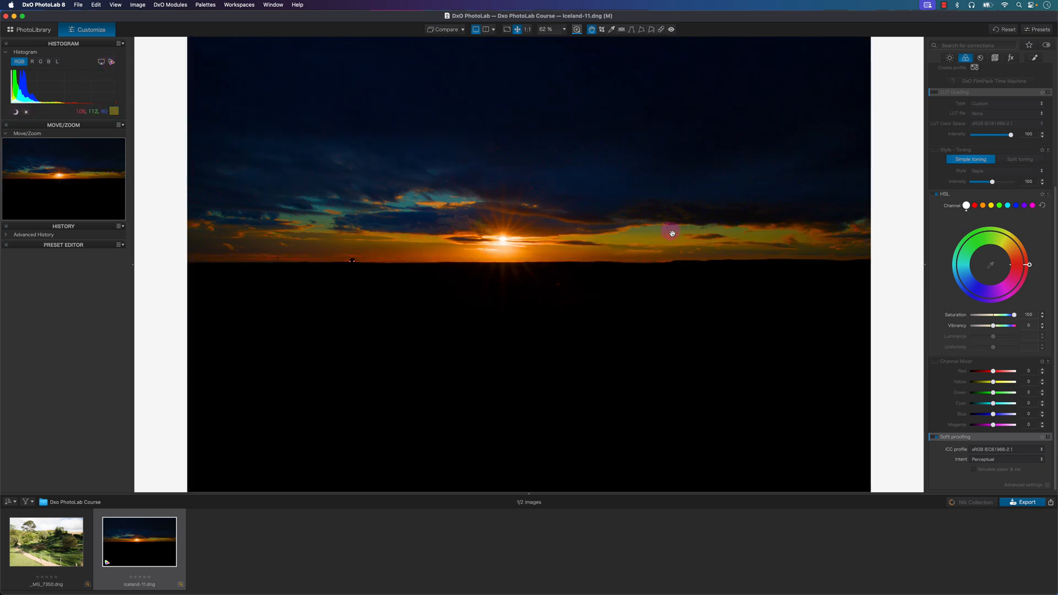